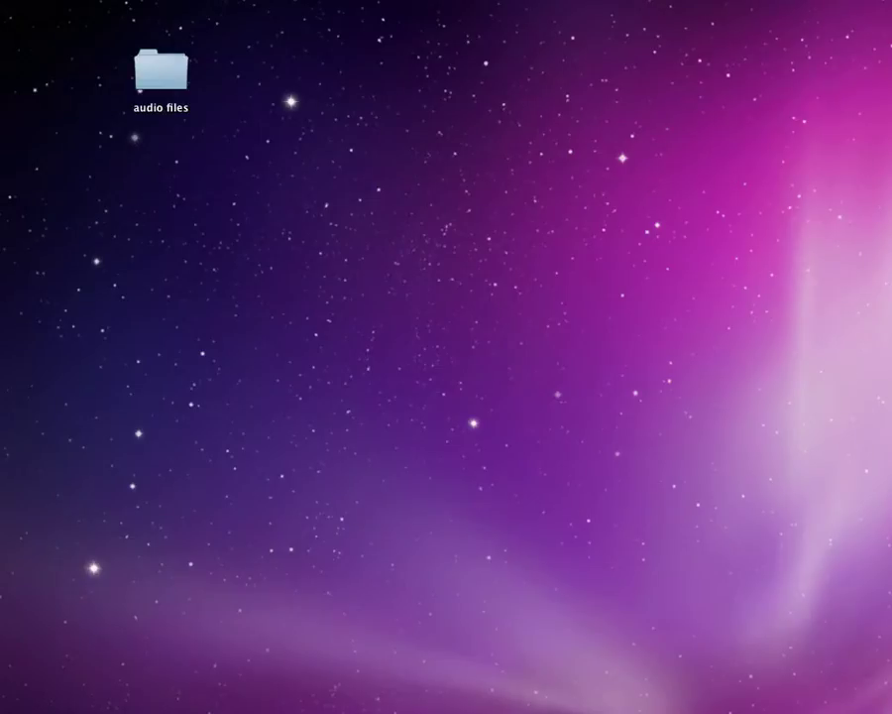
# - Open the audio files folder and copy about 1.79 s of CountDownFrom10_jppi_Stu.aiff into it as a new WAVE file
pyautogui.doubleClick(167, 71)
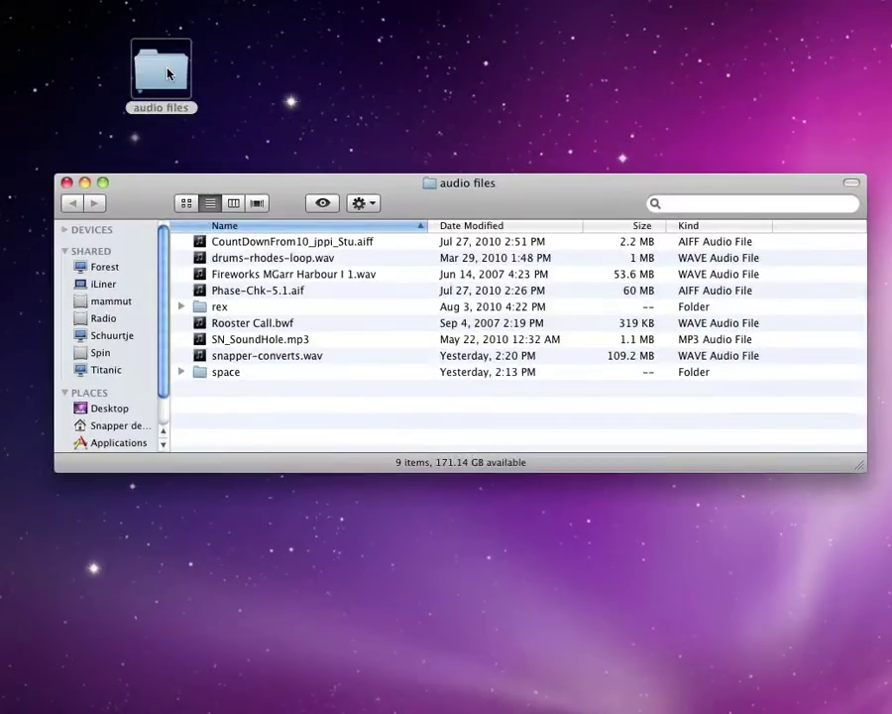
pyautogui.doubleClick(297, 241)
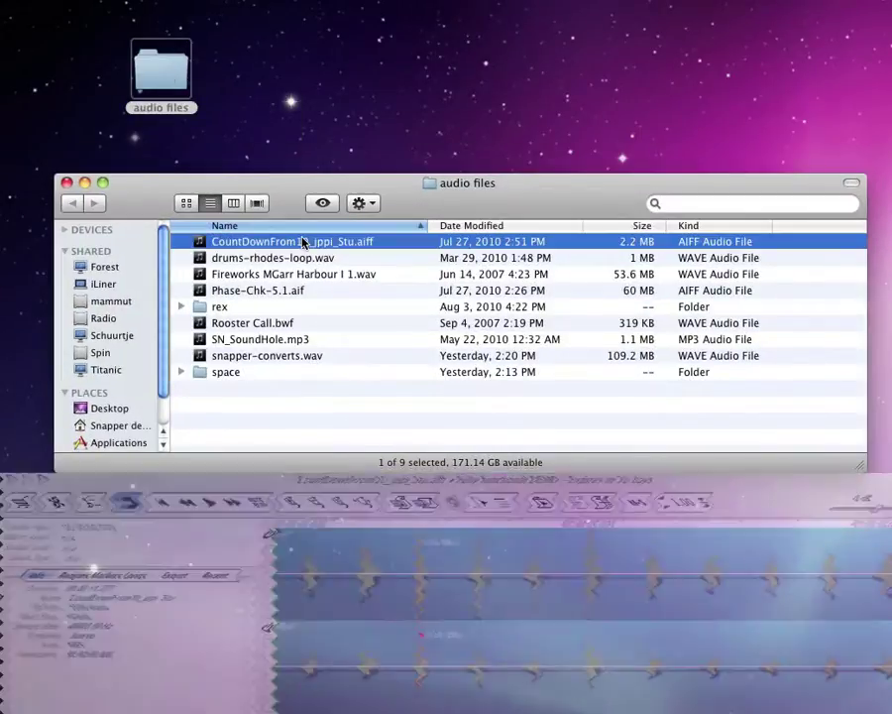
pyautogui.moveTo(405, 615); pyautogui.dragTo(385, 401)
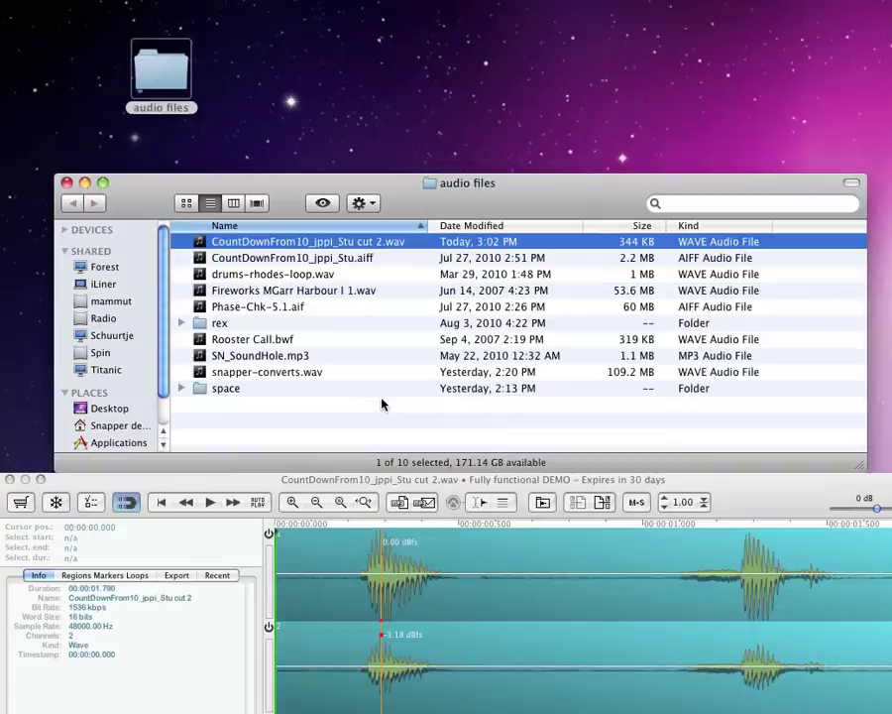
# - Select about 5:04.8 of snapper-converts.wav starting near 0:54 and extract the selection into the audio files folder as a new file
pyautogui.click(268, 374)
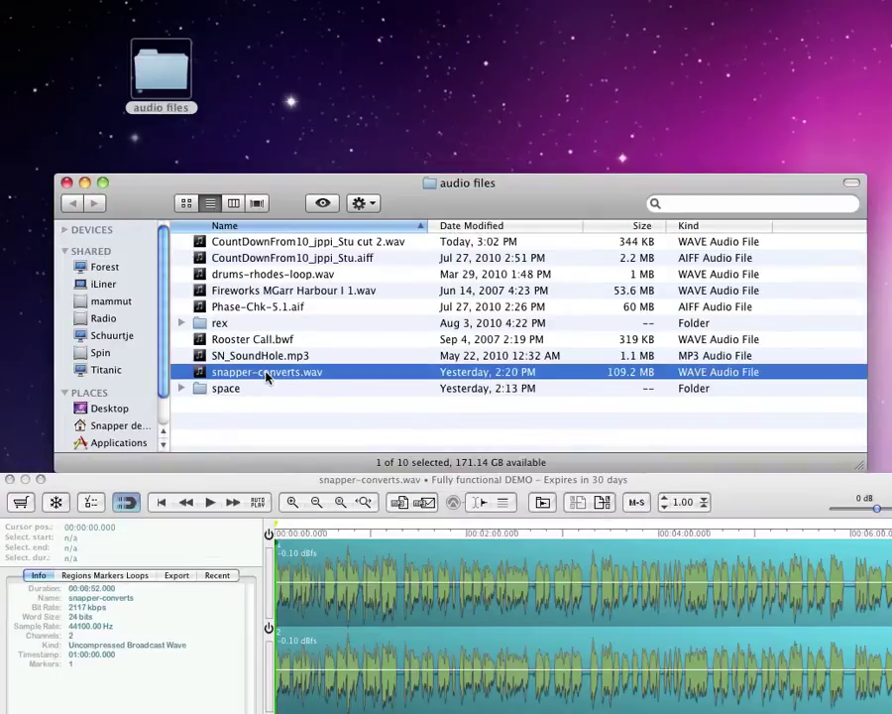
pyautogui.click(361, 625)
pyautogui.moveTo(360, 626); pyautogui.dragTo(858, 639)
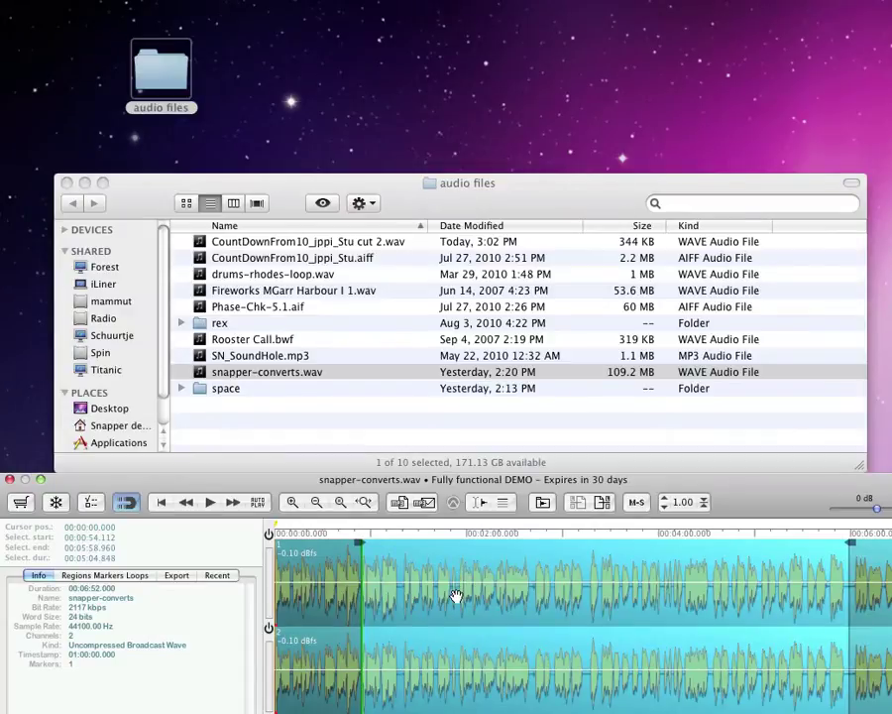
pyautogui.press('space')
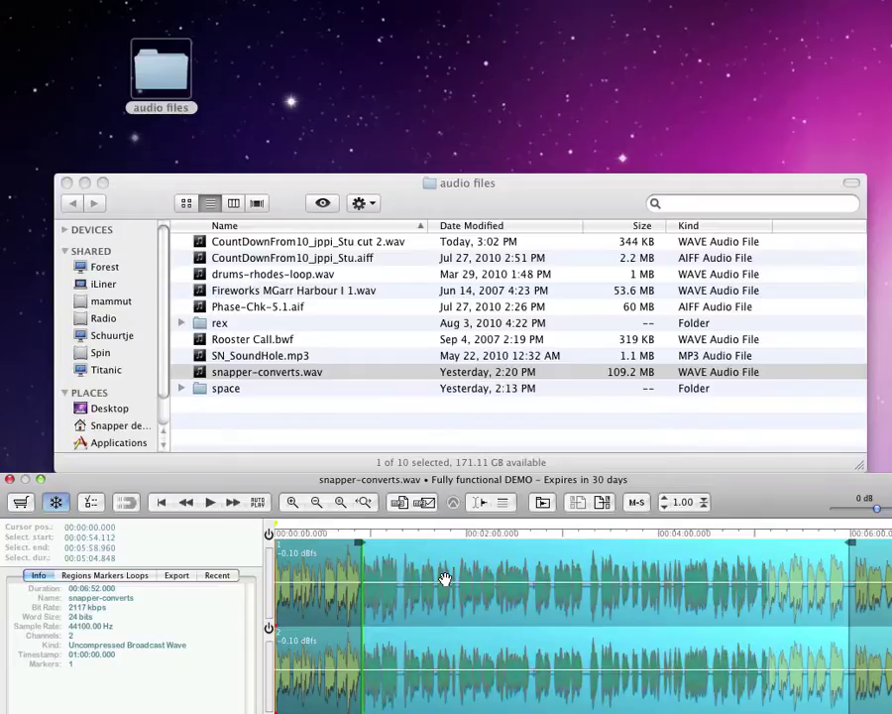
pyautogui.press('space')
pyautogui.moveTo(446, 585); pyautogui.dragTo(353, 410)
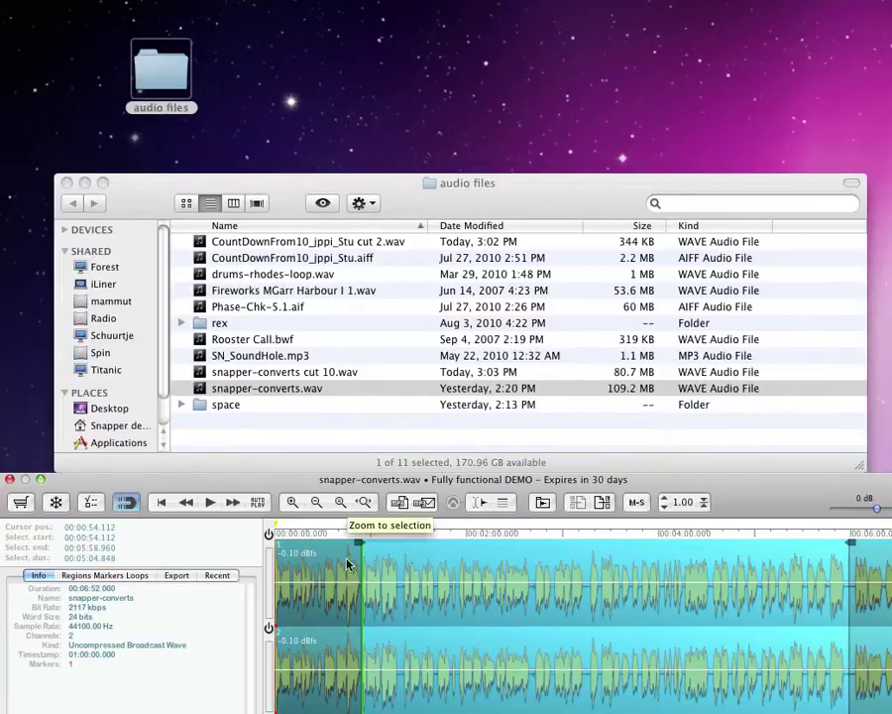
# - Select the phrase of about 1.09 s starting near 0:31.6 in the snapper-converts.wav waveform
pyautogui.click(327, 621)
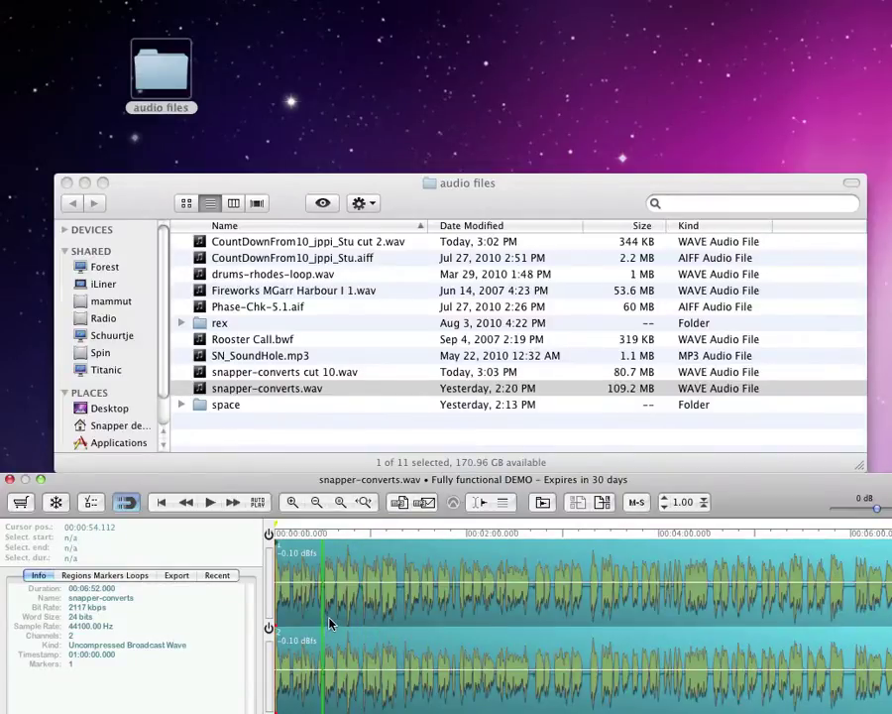
pyautogui.press('super+equal')
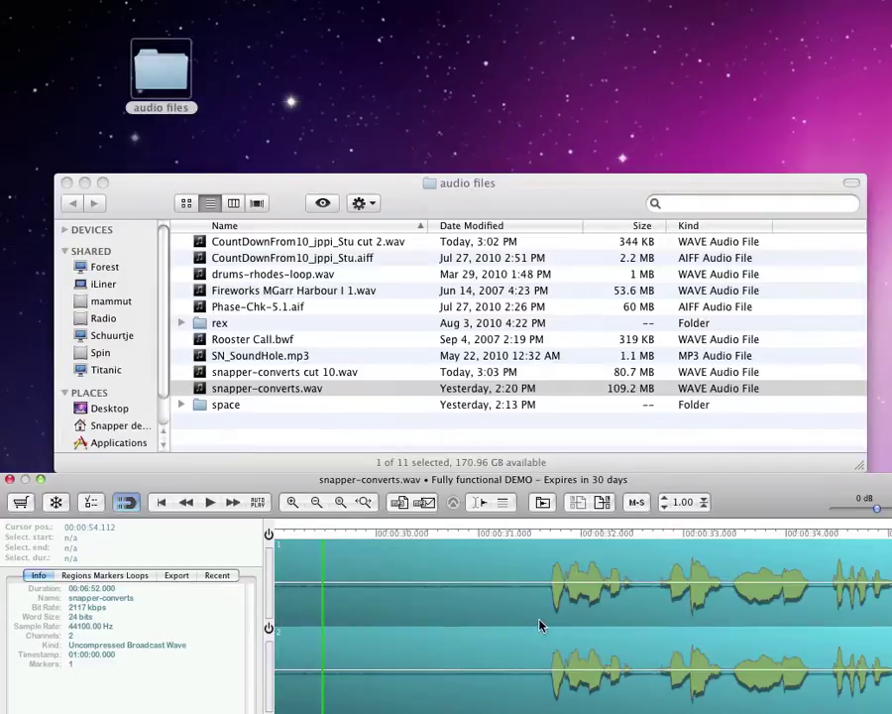
pyautogui.moveTo(537, 621); pyautogui.dragTo(649, 628)
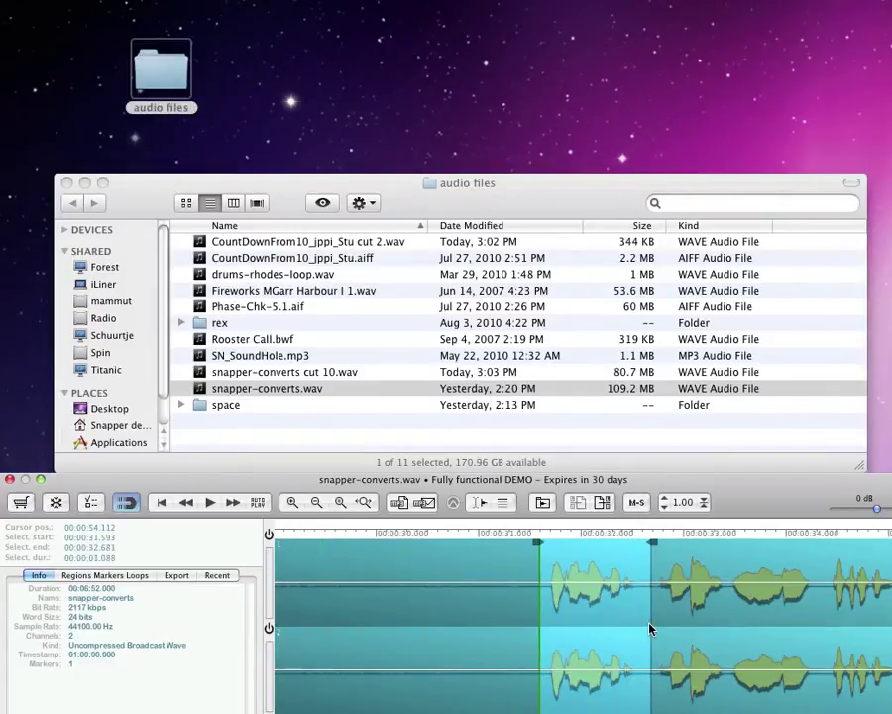
# - Switch to Logic and place the selected phrase at bar 2 on the Dragg track
pyautogui.press('super+Tab')
pyautogui.moveTo(571, 622); pyautogui.dragTo(286, 347)
pyautogui.press('super+Tab')
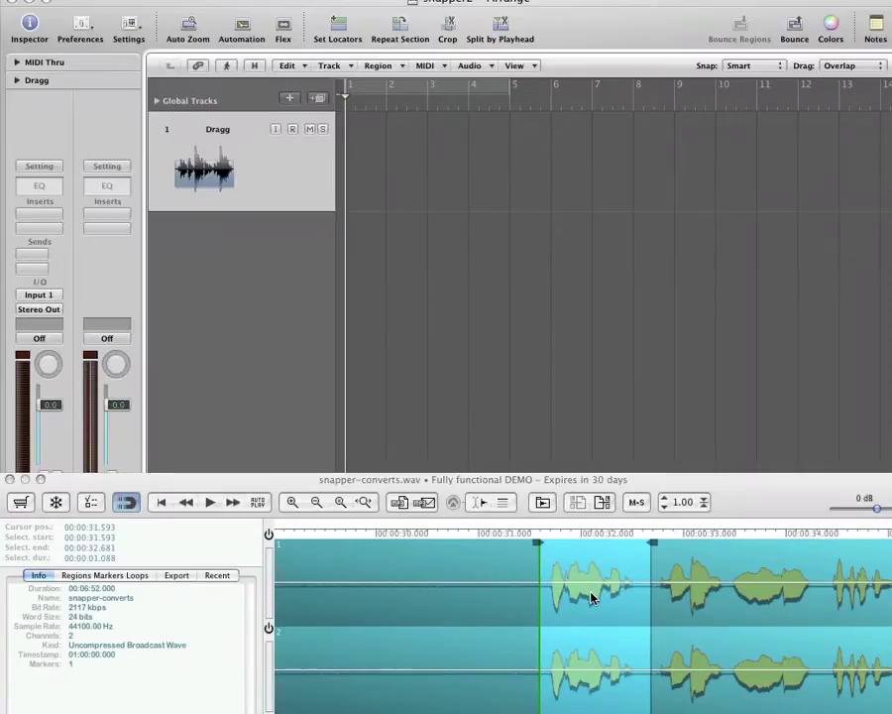
pyautogui.moveTo(557, 650); pyautogui.dragTo(397, 123)
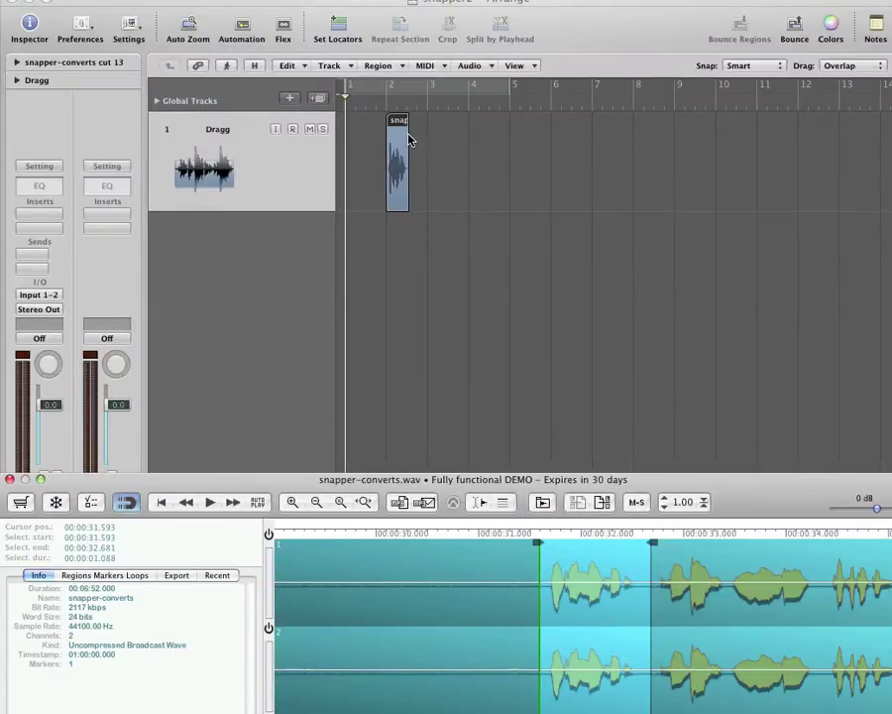
# - Switch to Nuendo and place the selected phrase near the start of the "come on" stereo track
pyautogui.press('super+Tab')
pyautogui.moveTo(578, 634); pyautogui.dragTo(397, 144)
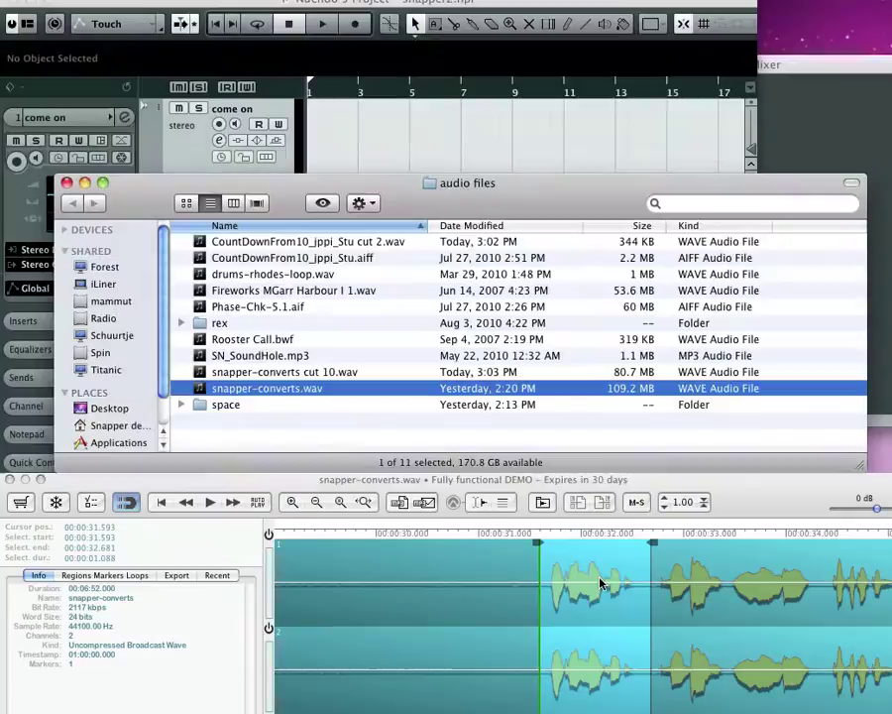
pyautogui.moveTo(598, 581); pyautogui.dragTo(367, 124)
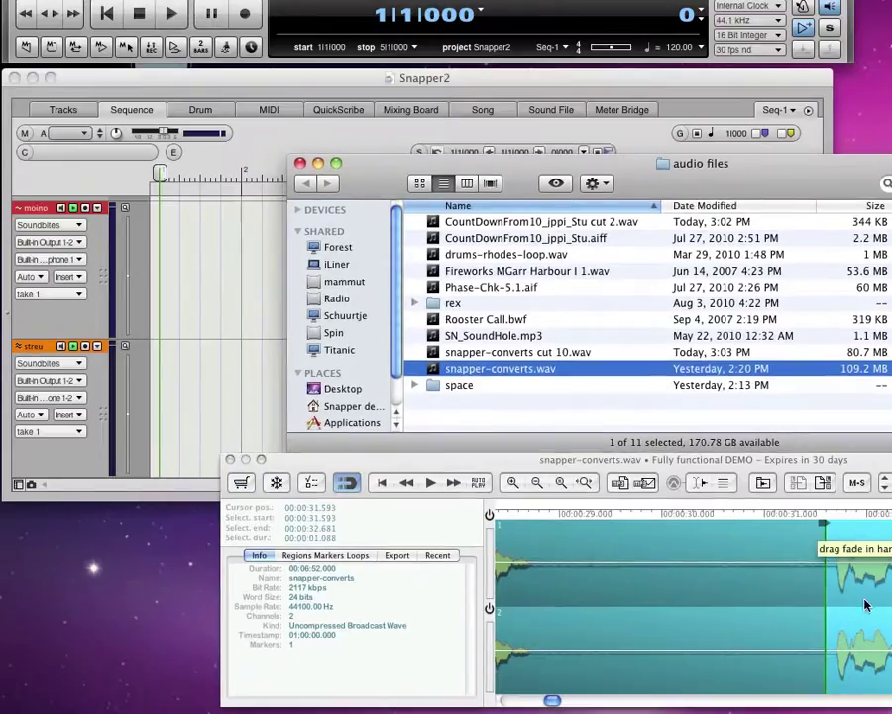
# - Place the selected phrase on the streu track in Digital Performer and on the first track in REAPER
pyautogui.moveTo(865, 605); pyautogui.dragTo(192, 382)
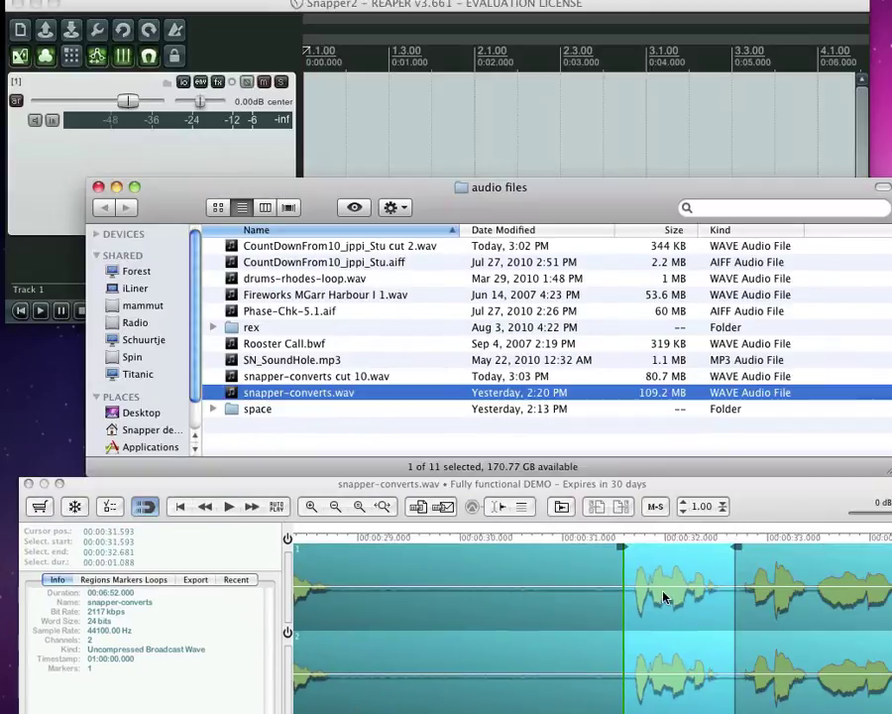
pyautogui.moveTo(684, 594); pyautogui.dragTo(436, 124)
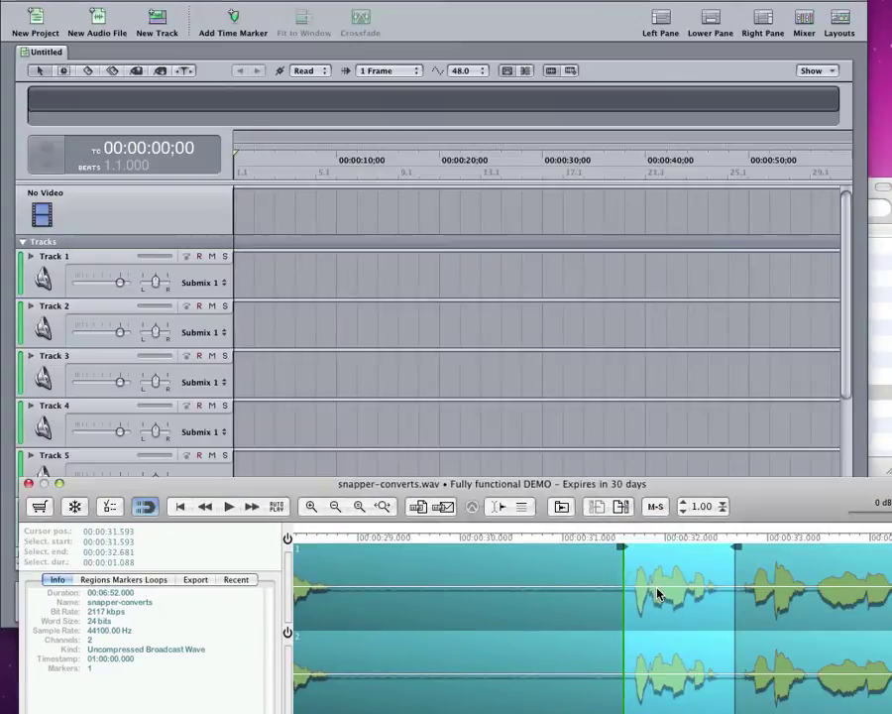
# - Place the selected phrase at the start of Track 1 in Soundtrack Pro and in the empty drop area of the Live set
pyautogui.moveTo(654, 644)
pyautogui.mouseDown()
pyautogui.moveTo(316, 280)
pyautogui.moveTo(258, 281)
pyautogui.mouseUp()
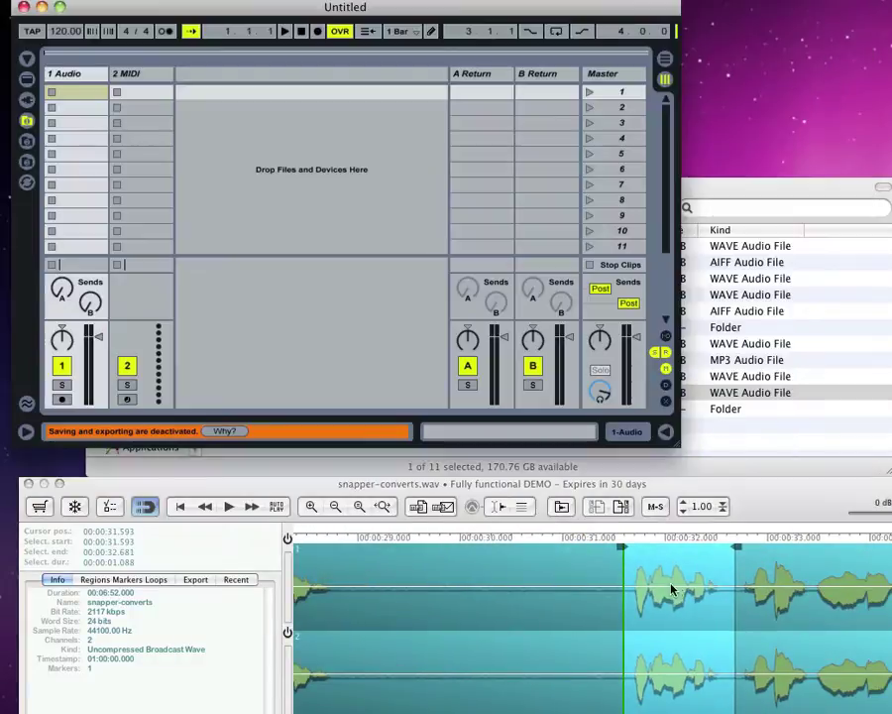
pyautogui.moveTo(669, 589); pyautogui.dragTo(264, 115)
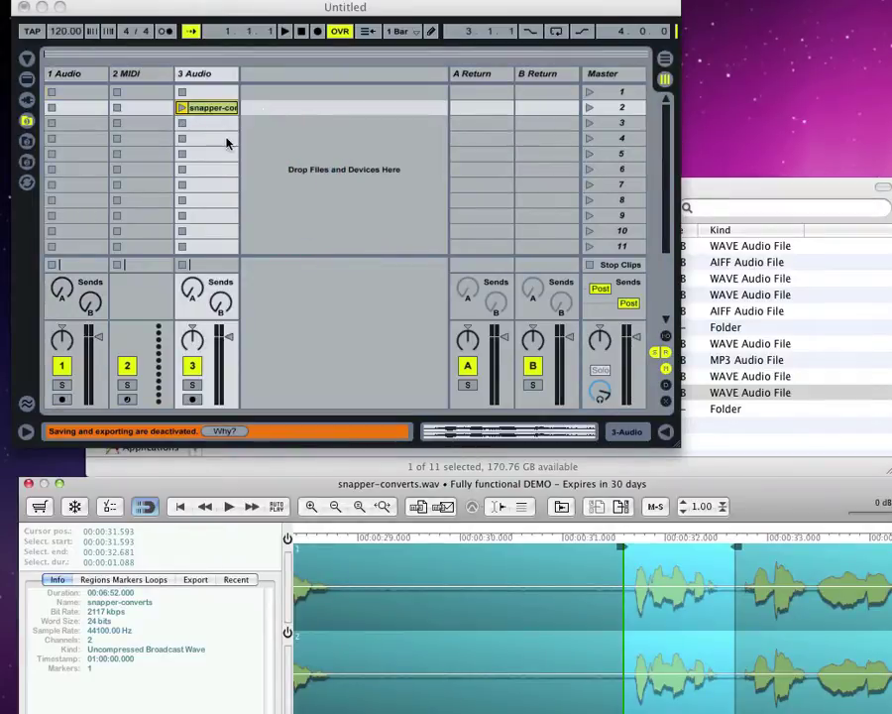
# - Enable Collect Into Project for the external file in the file management of the current Live Set
pyautogui.click(99, 0)
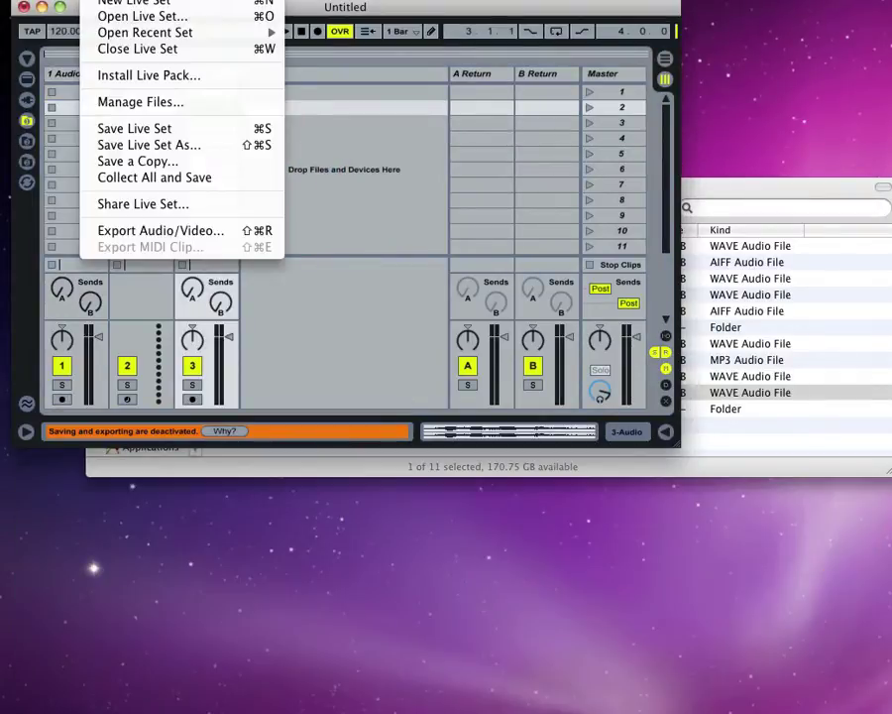
pyautogui.click(109, 101)
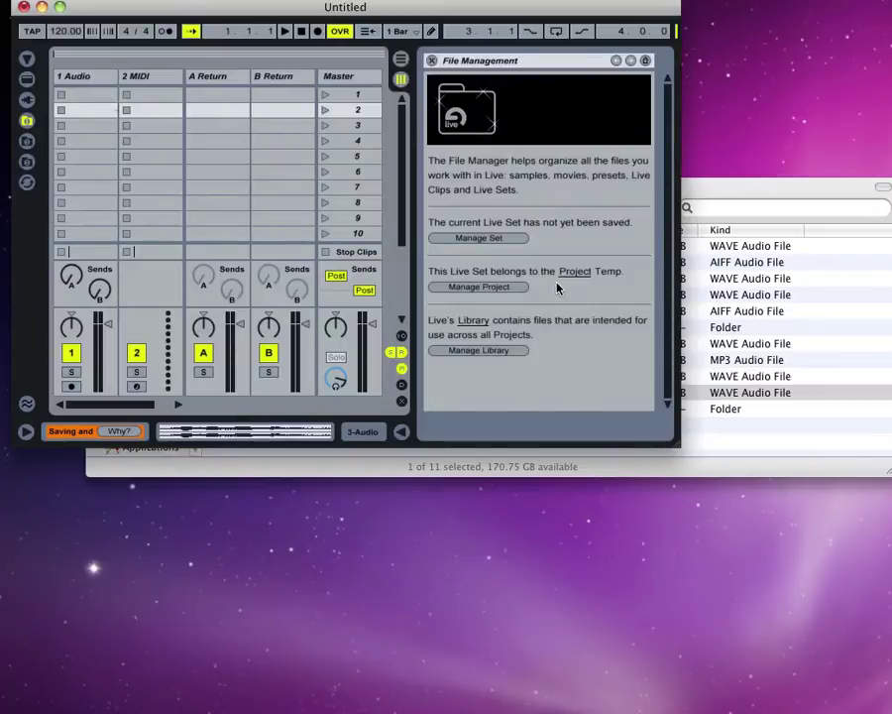
pyautogui.click(486, 239)
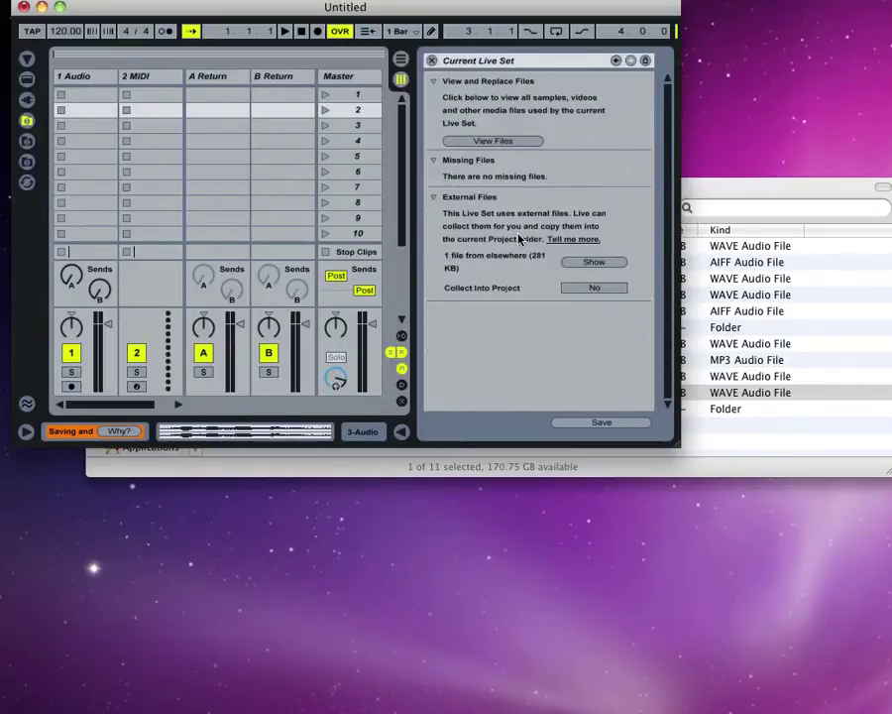
pyautogui.click(592, 288)
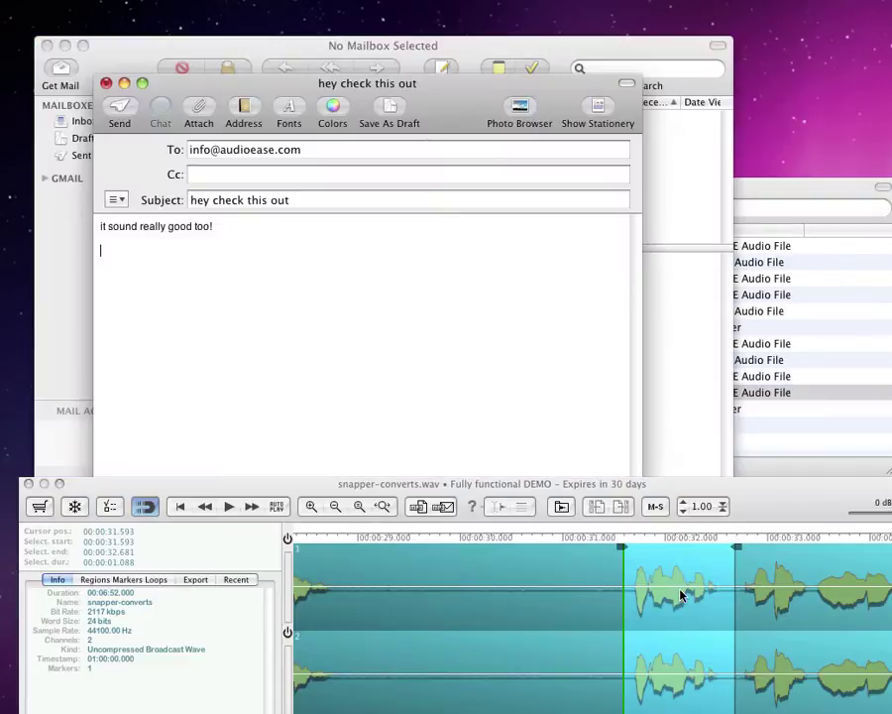
# - Attach the selected phrase to the "hey check this out" email and bring the audio files folder back to the front
pyautogui.moveTo(679, 595); pyautogui.dragTo(188, 292)
pyautogui.click(188, 291)
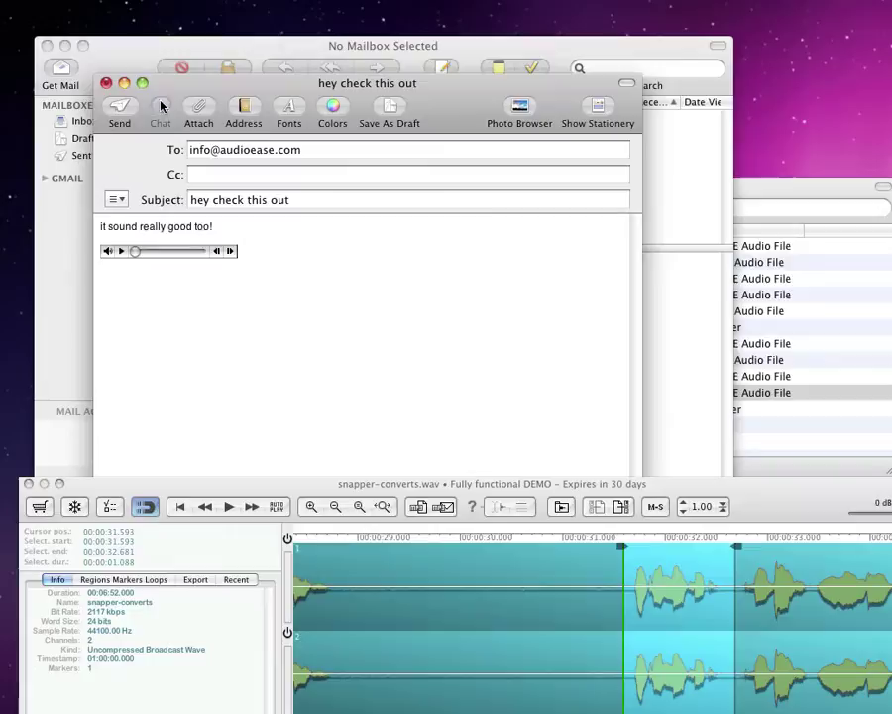
pyautogui.click(795, 194)
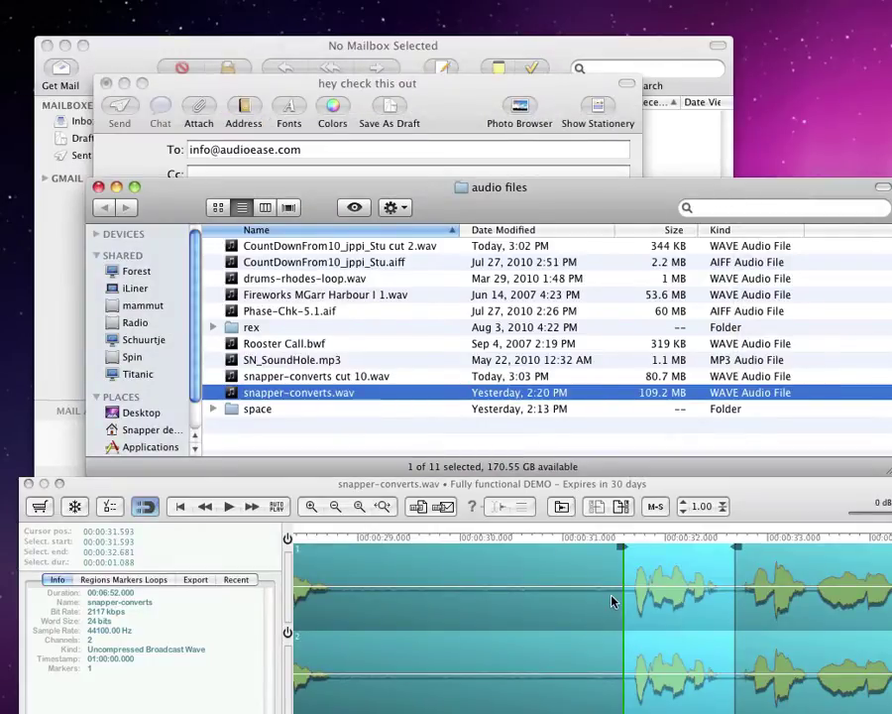
# - Mail the selection as an MP3, and convert the selection of about 2.53 s starting near 0:14.2 to an MP3 in the folder
pyautogui.click(444, 508)
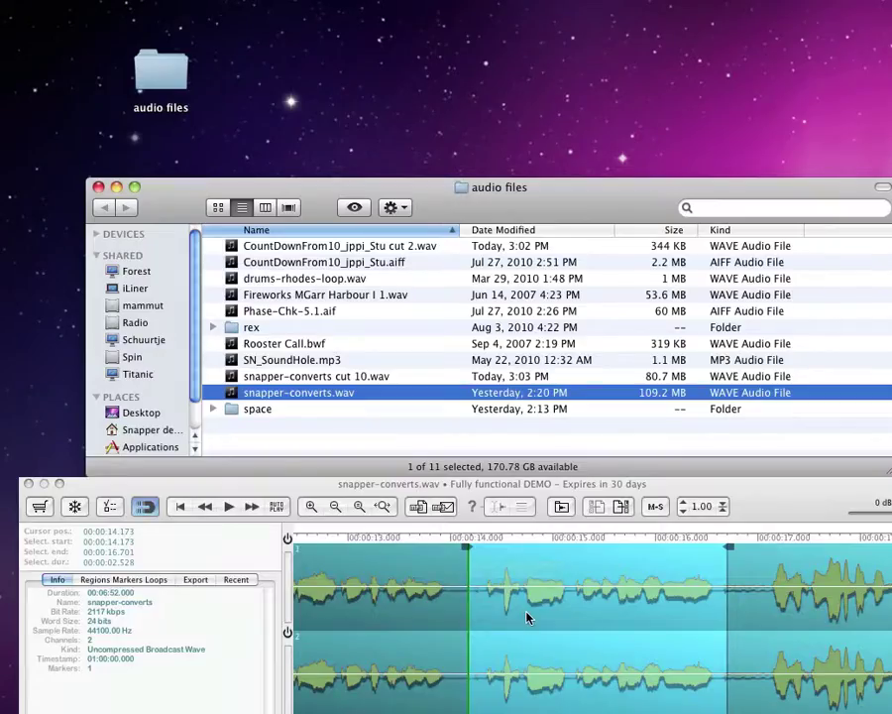
pyautogui.click(418, 510)
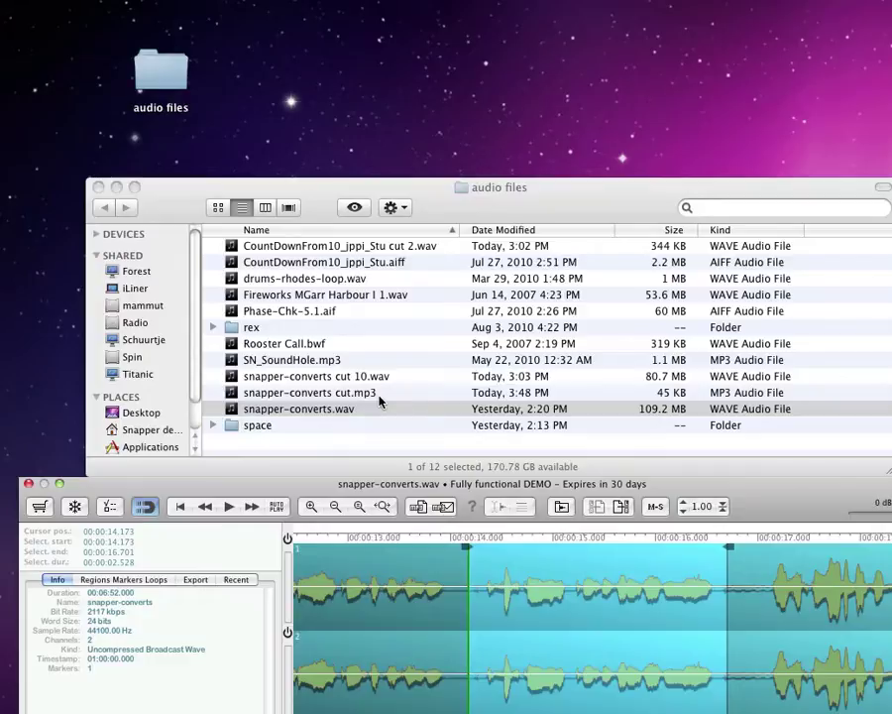
# - Set the compressed audio export file type to M4A/AAC in the Snapper export preferences
pyautogui.click(107, 508)
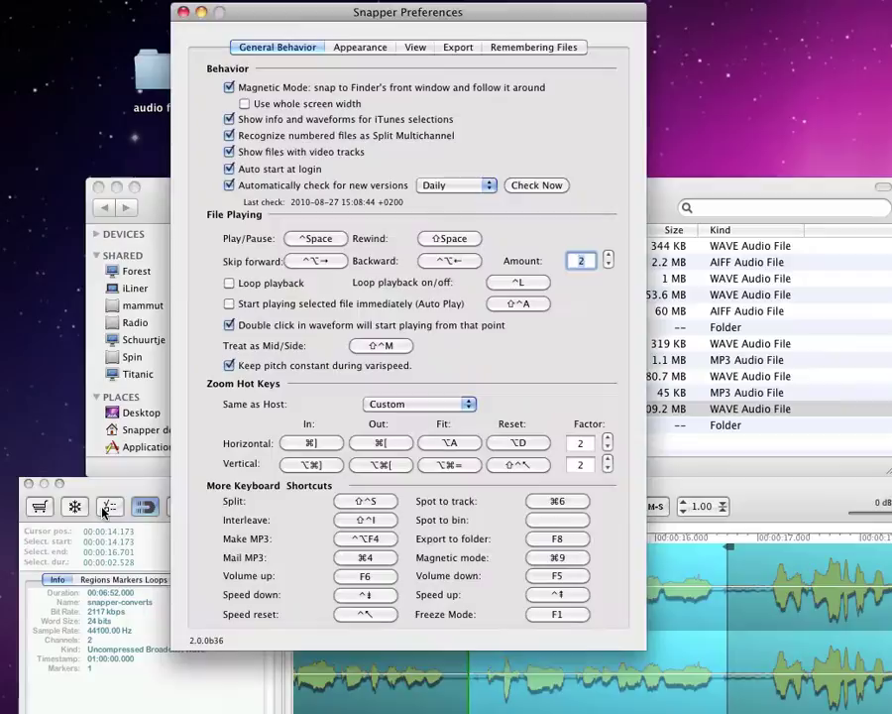
pyautogui.click(451, 49)
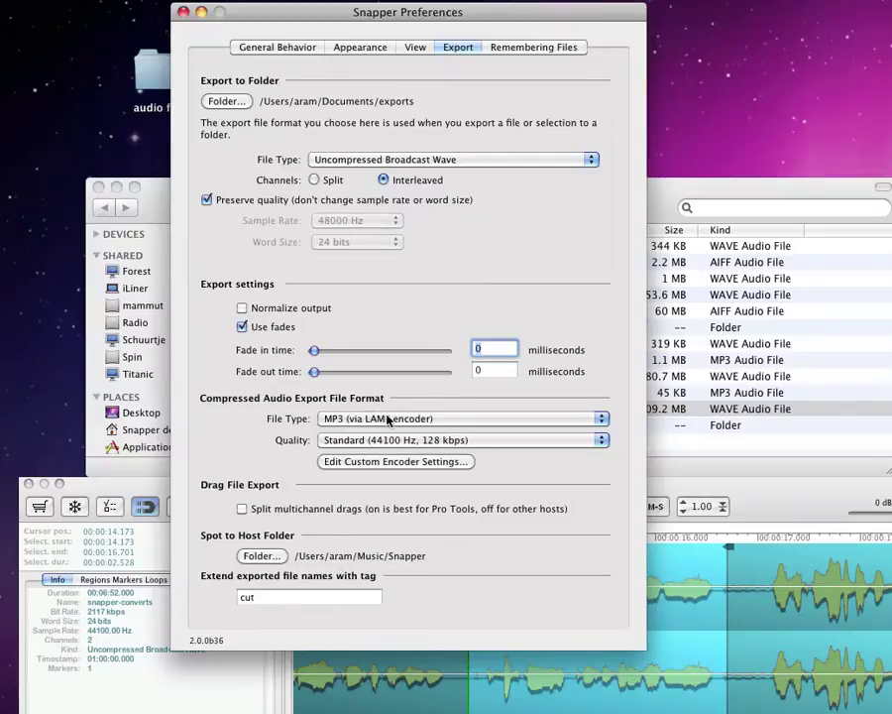
pyautogui.click(396, 419)
pyautogui.click(400, 419)
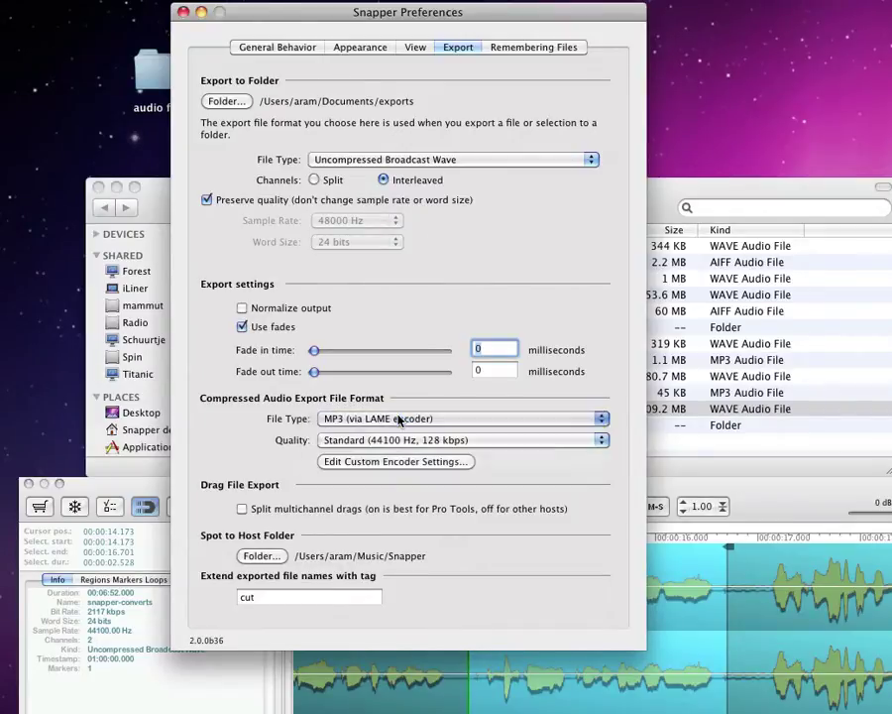
pyautogui.click(546, 422)
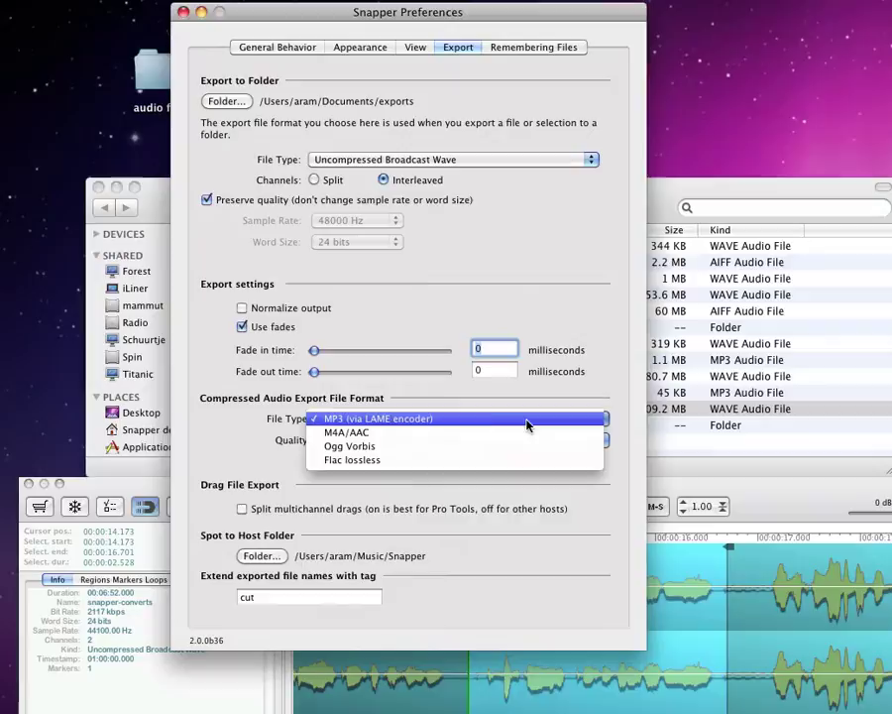
pyautogui.click(451, 400)
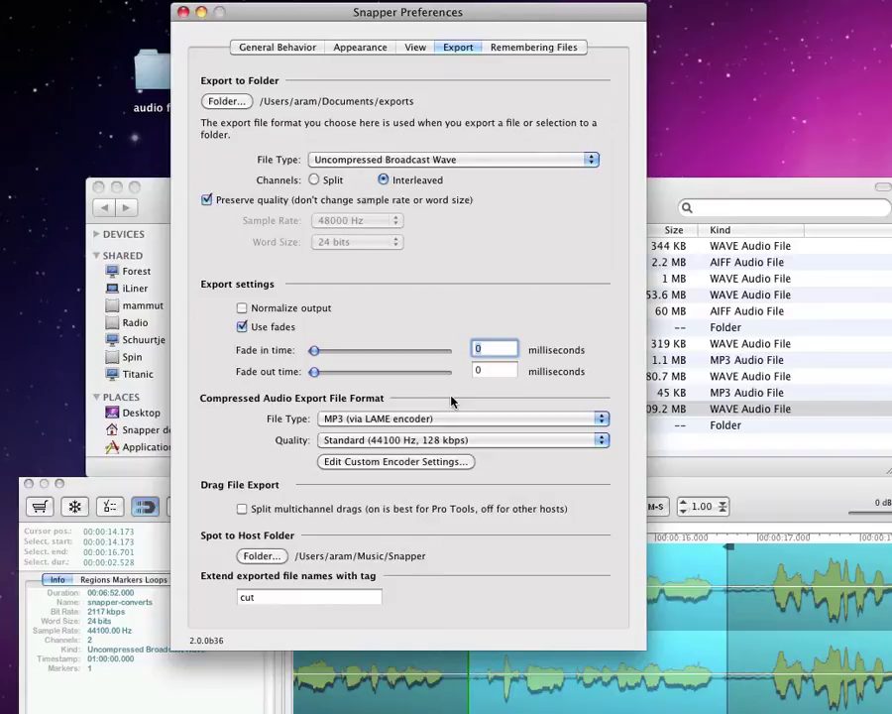
pyautogui.click(435, 420)
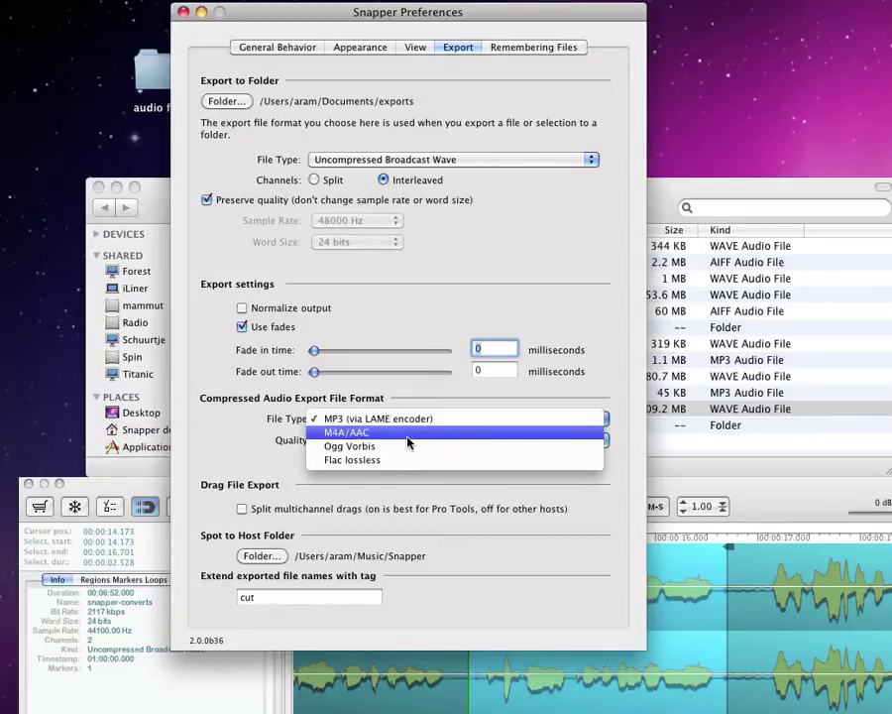
pyautogui.click(408, 442)
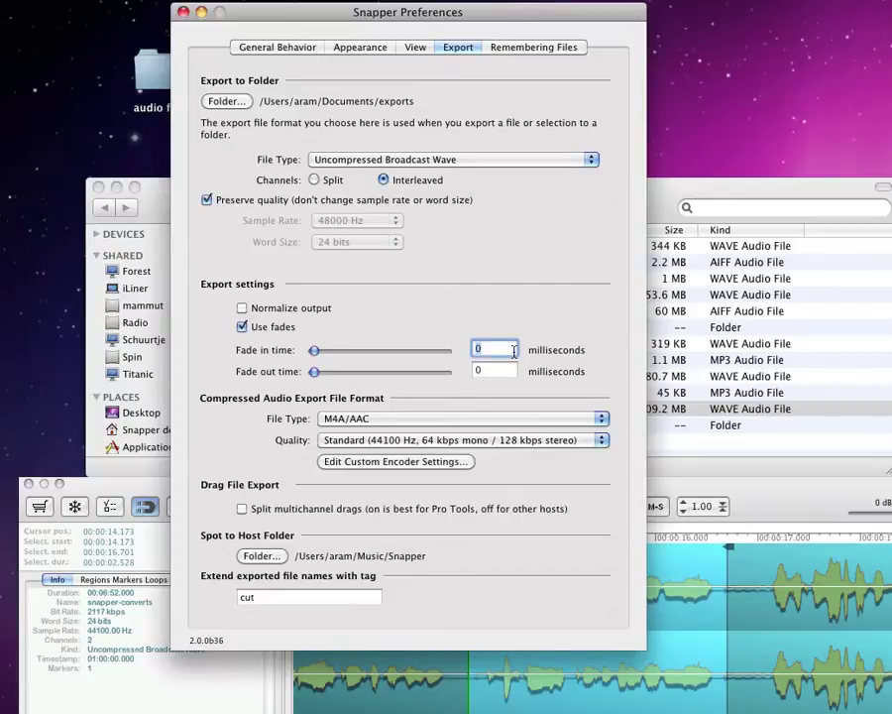
pyautogui.click(243, 310)
pyautogui.click(282, 311)
pyautogui.click(271, 326)
pyautogui.click(270, 326)
pyautogui.moveTo(314, 354); pyautogui.dragTo(302, 376)
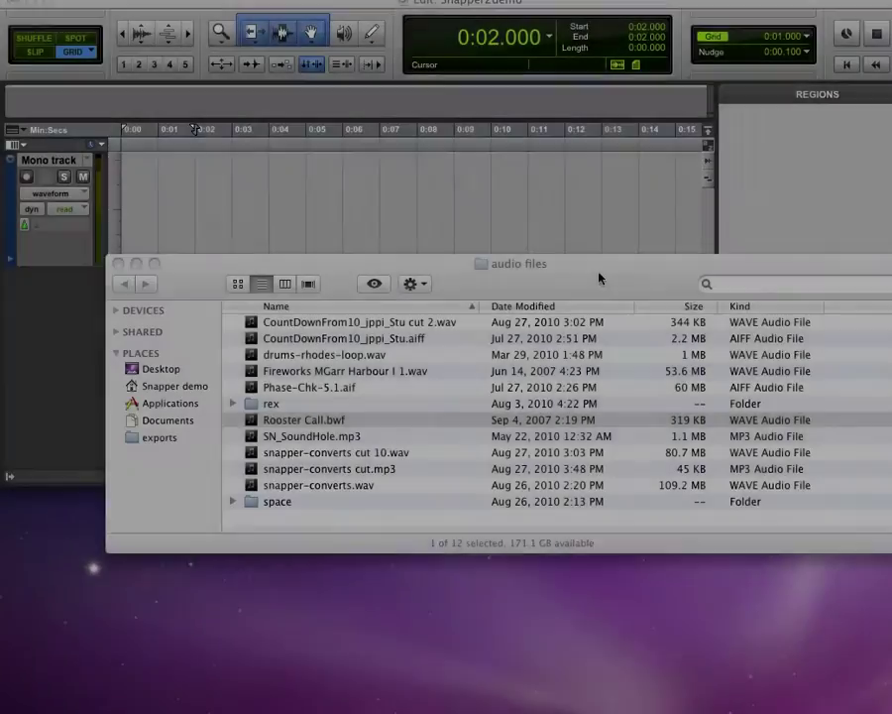
# - Place the Pro Tools edit cursor at 3 seconds on the Mono track and spot Rooster Call.bwf to it
pyautogui.click(599, 278)
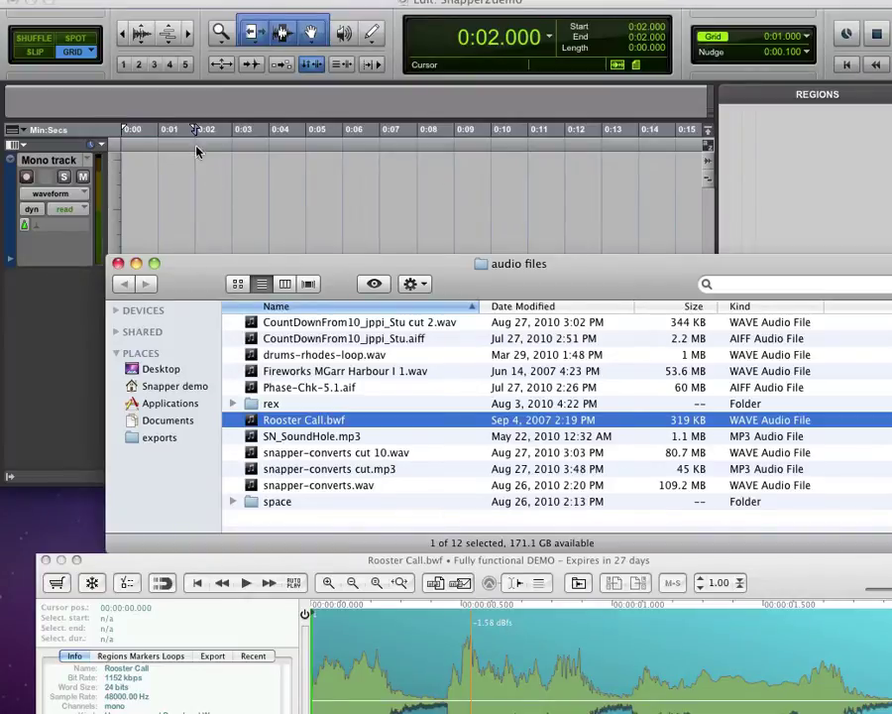
pyautogui.click(230, 204)
pyautogui.click(187, 190)
pyautogui.click(224, 191)
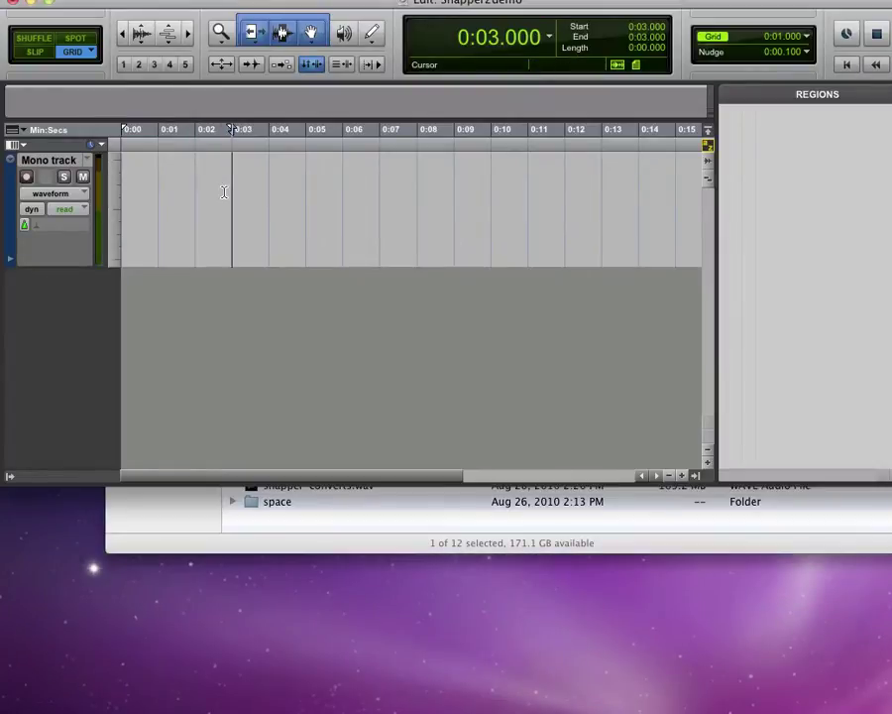
pyautogui.click(531, 540)
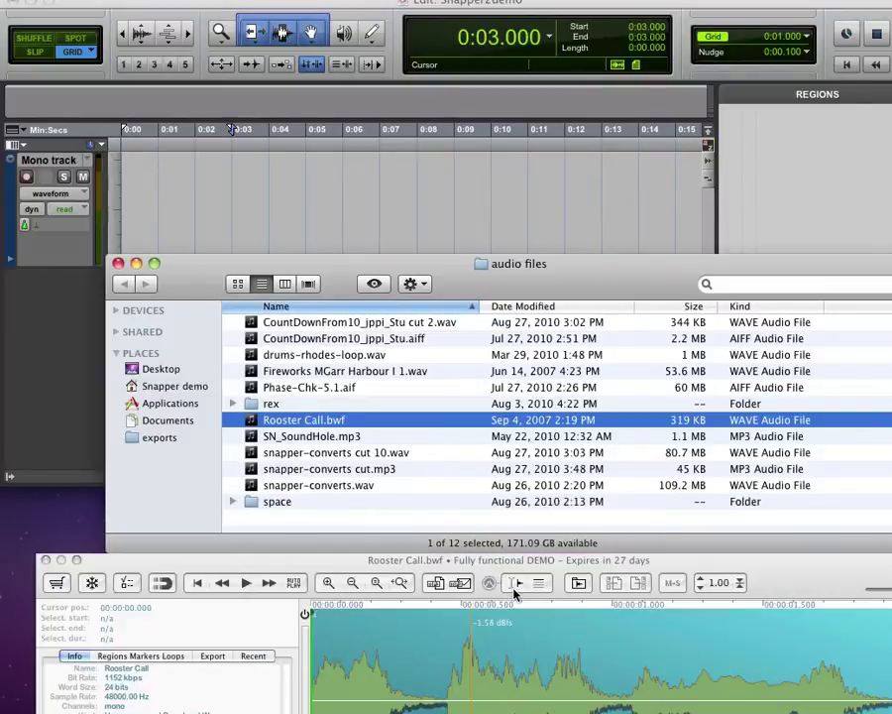
pyautogui.click(515, 588)
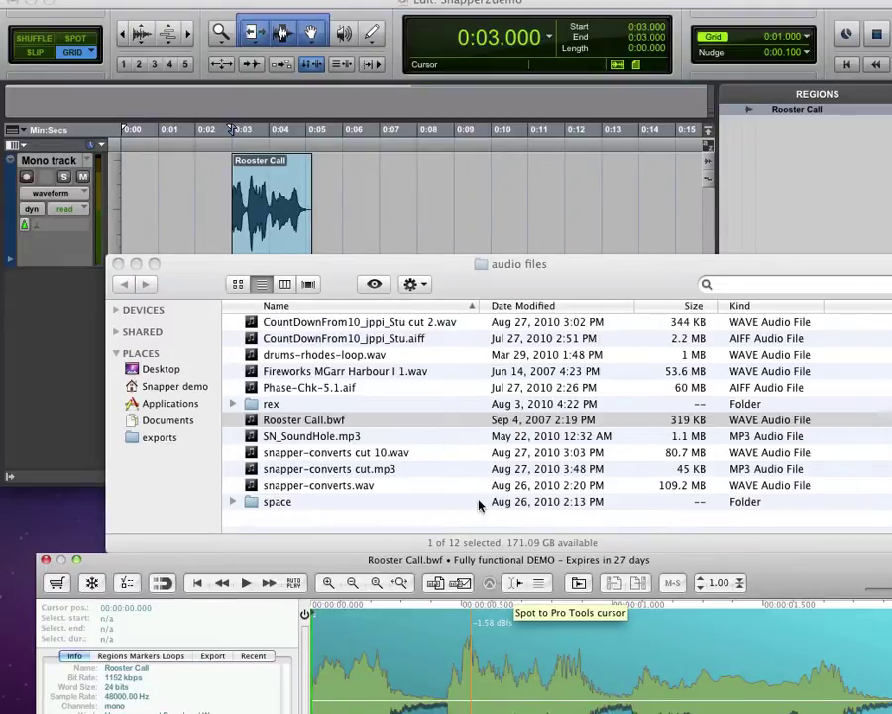
# - Spot Rooster Call.bwf three more times at 6, 9 and 12 seconds, and send the file to the Pro Tools region list
pyautogui.click(511, 587)
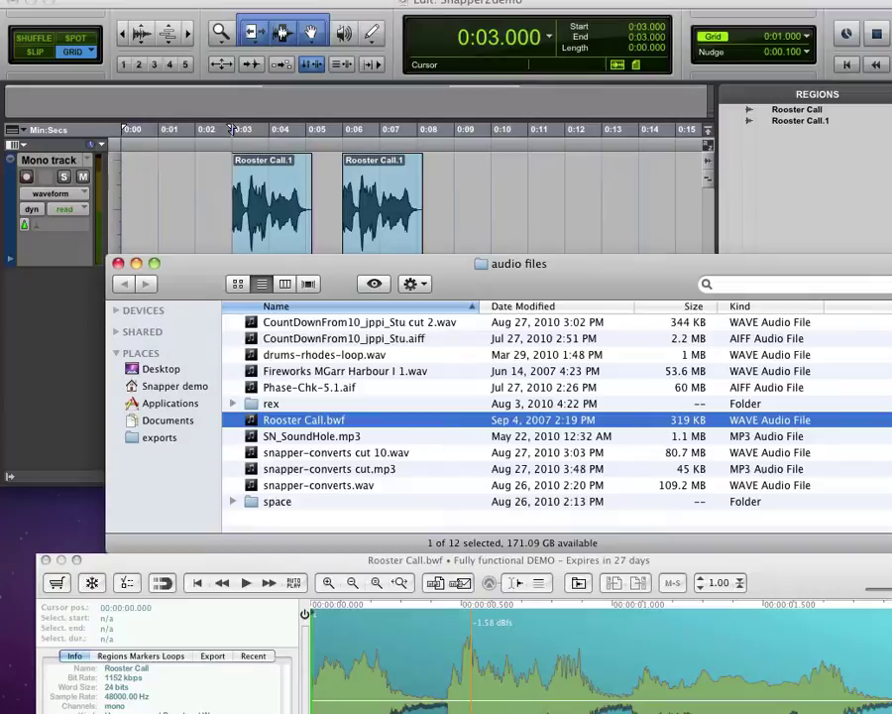
pyautogui.press('space')
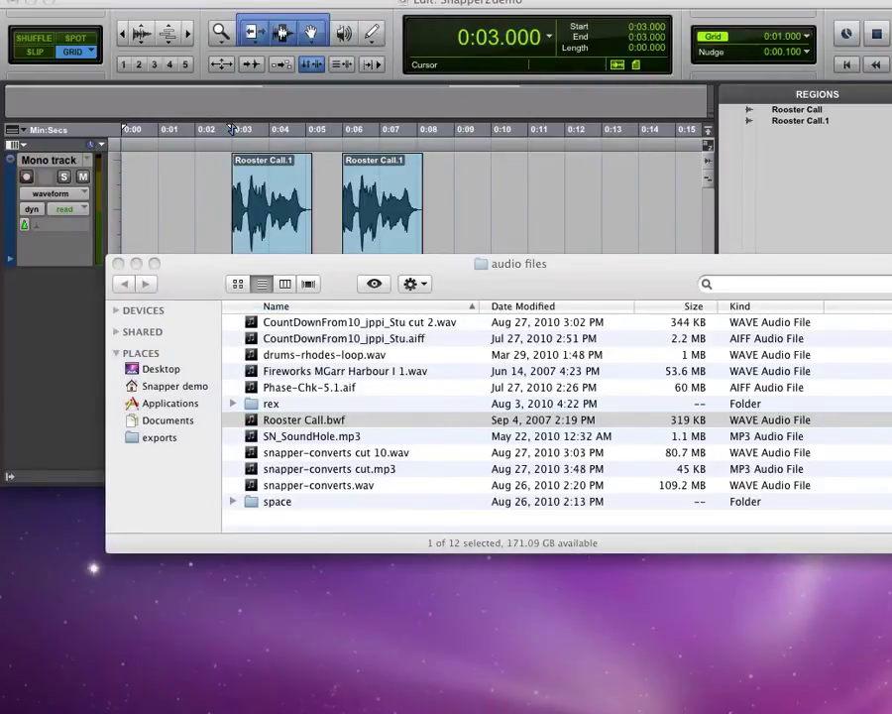
pyautogui.press('space')
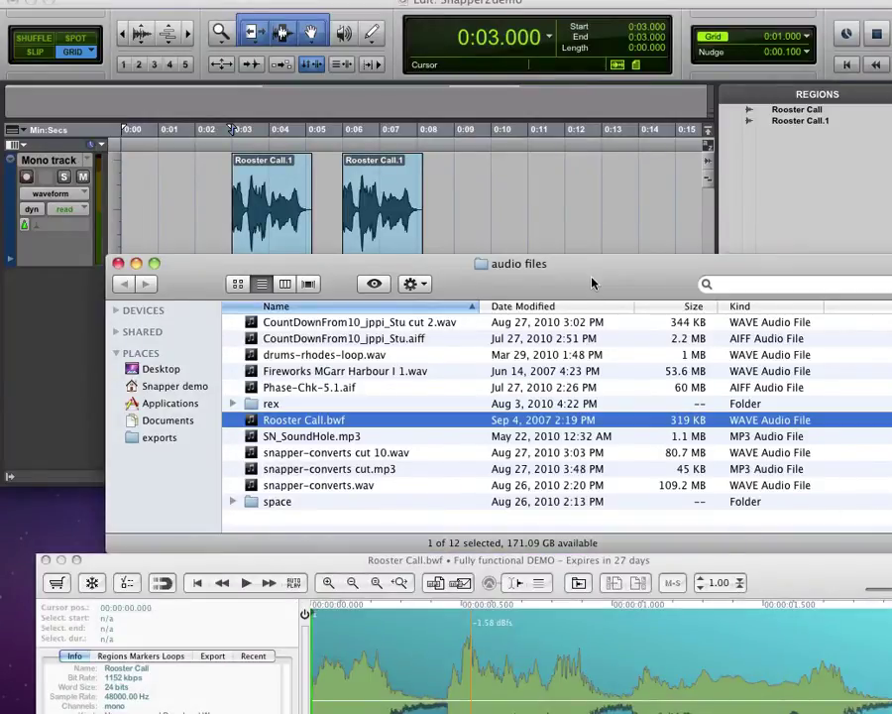
pyautogui.click(514, 585)
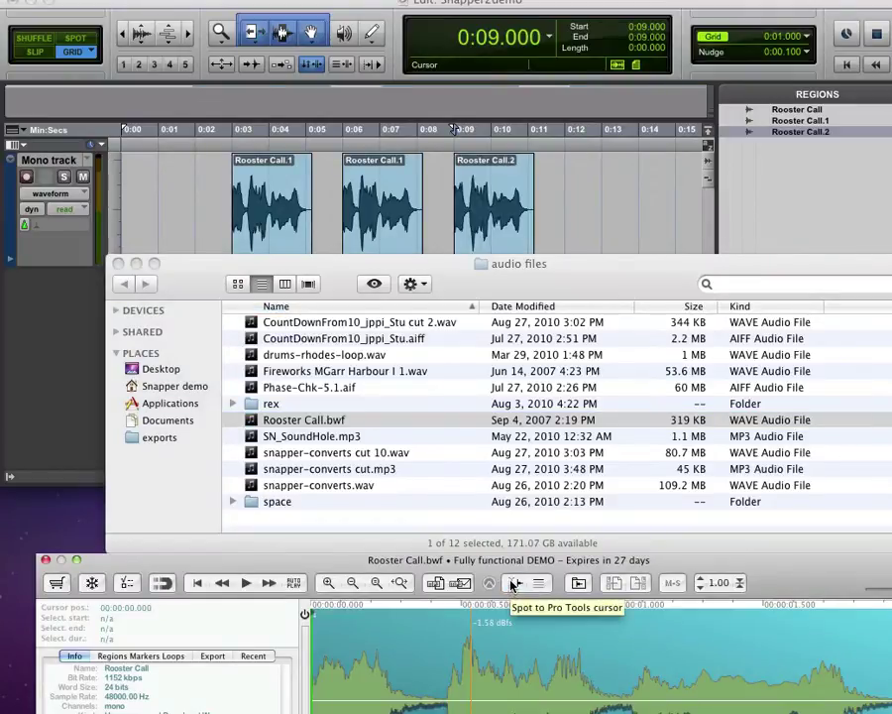
pyautogui.click(515, 585)
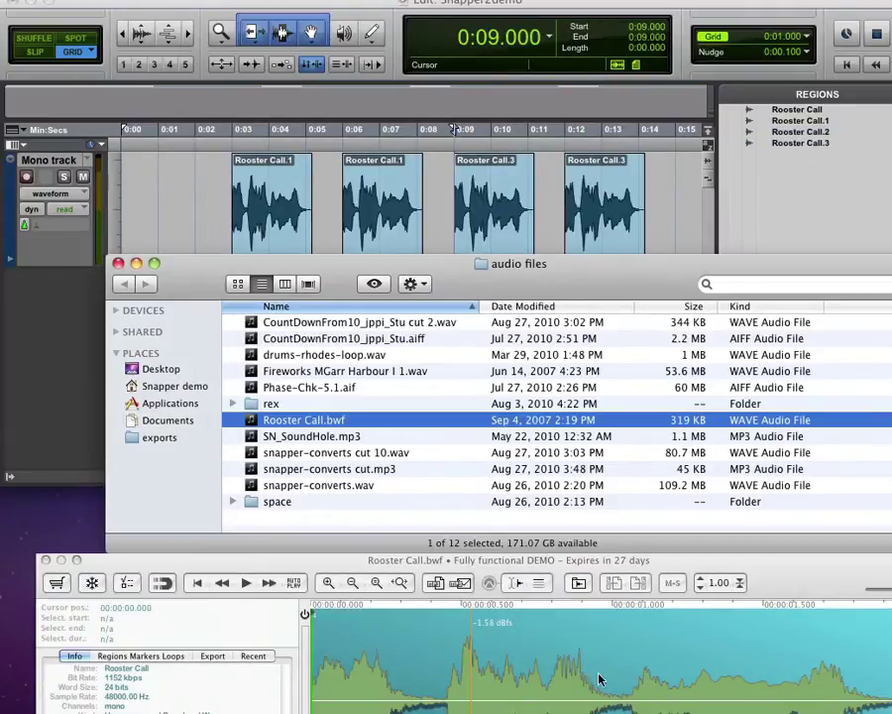
pyautogui.click(536, 585)
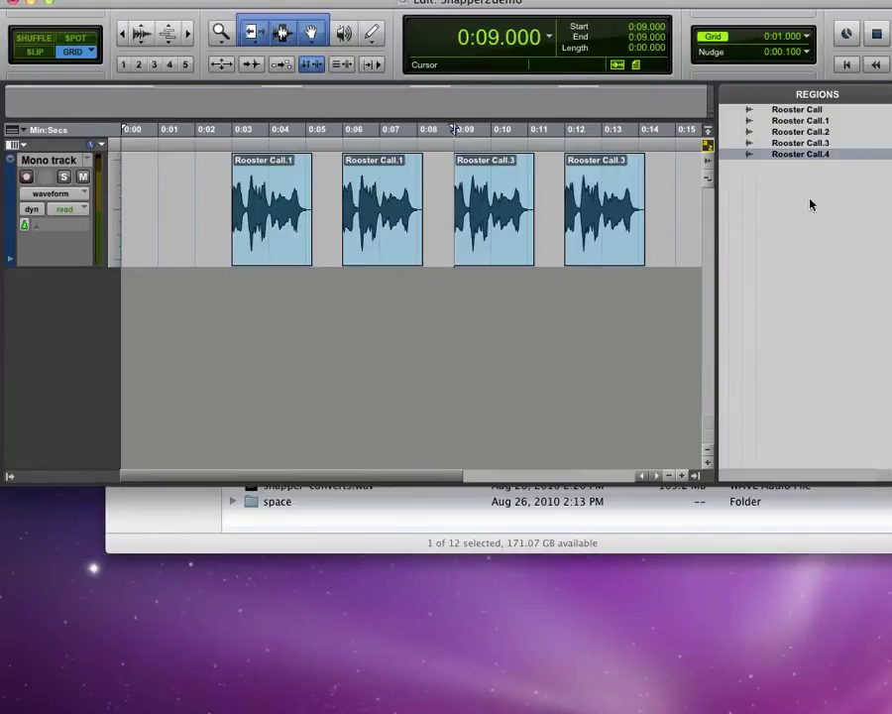
# - Load Fireworks MGarr Harbour I 1.wav in Snapper and select the burst of about 0.45 s starting near 0:30.5
pyautogui.click(592, 551)
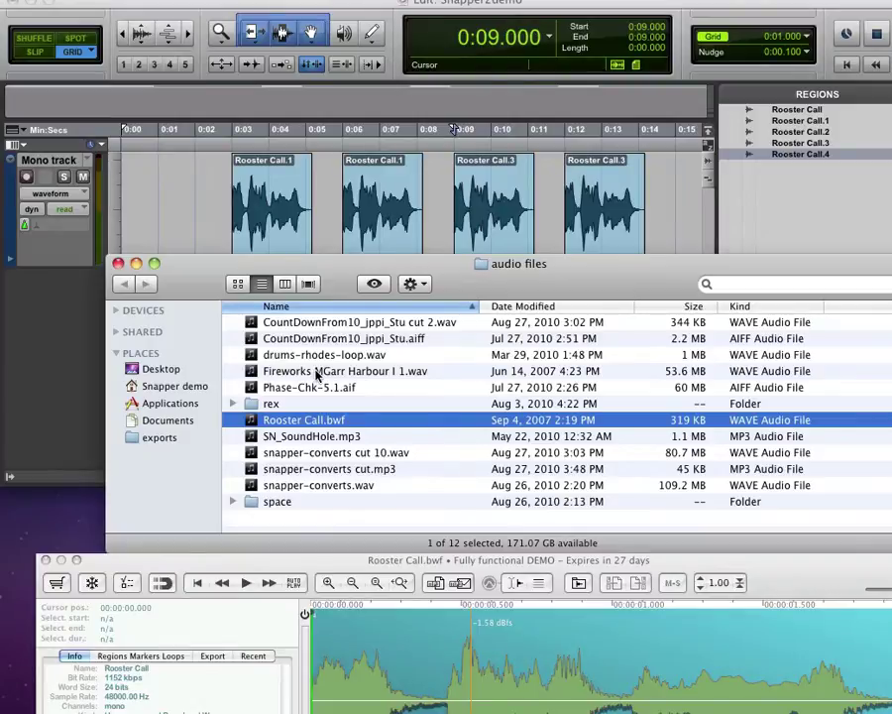
pyautogui.click(318, 373)
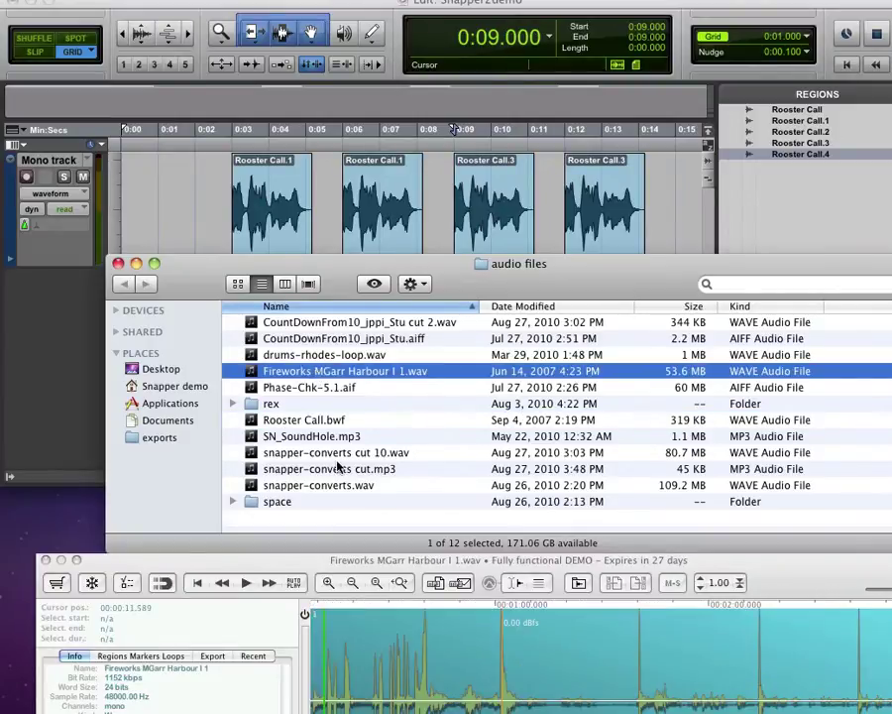
pyautogui.click(246, 582)
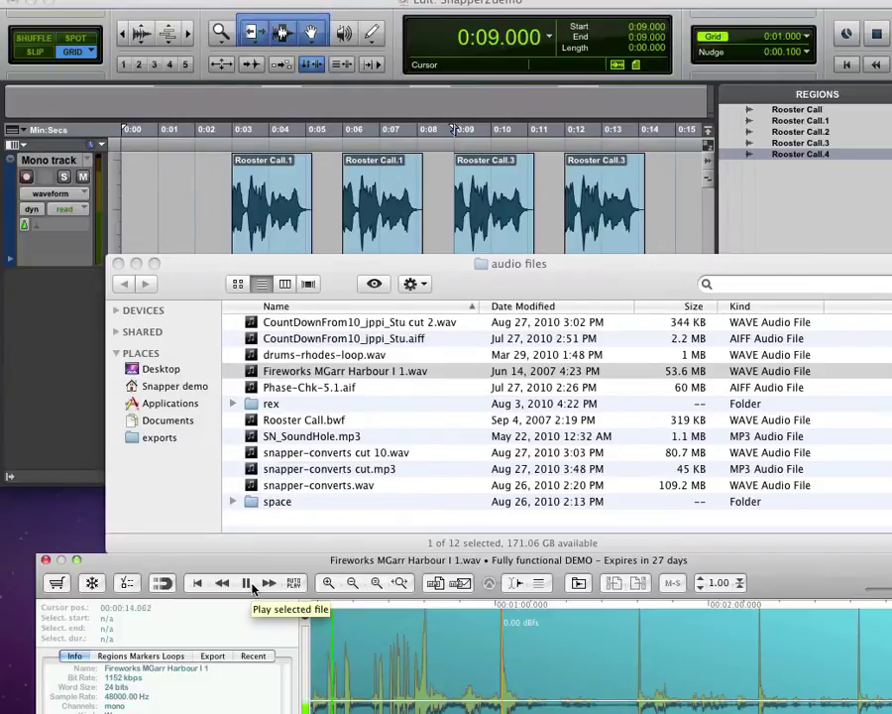
pyautogui.click(269, 583)
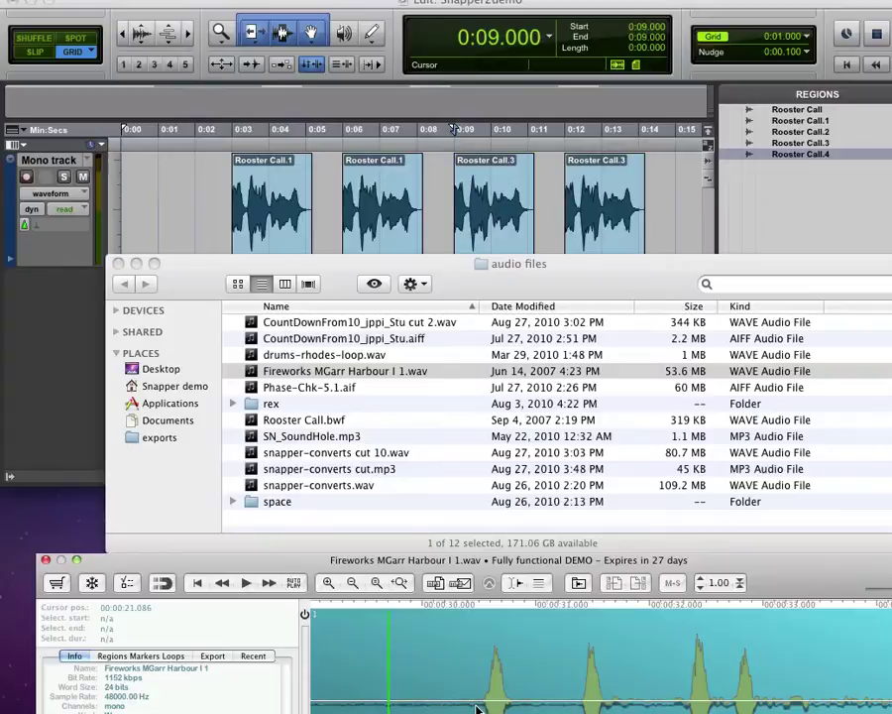
pyautogui.moveTo(476, 684); pyautogui.dragTo(527, 709)
# - Clear the Mono track between about 3 and 14 seconds and spot the fireworks burst to the cursor at 2 seconds
pyautogui.moveTo(638, 208); pyautogui.dragTo(216, 209)
pyautogui.press('Delete')
pyautogui.click(211, 203)
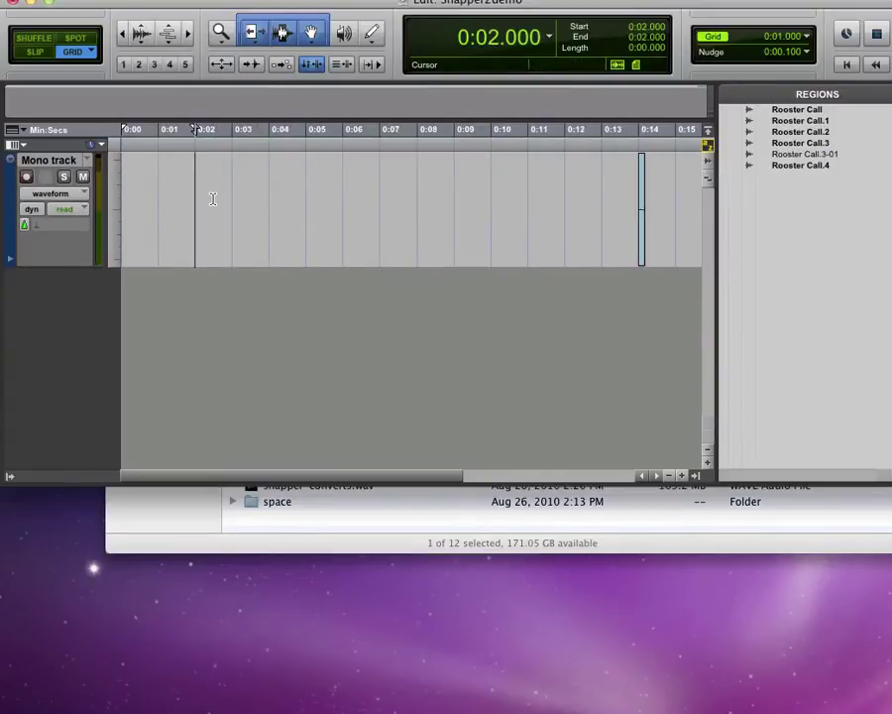
pyautogui.click(405, 544)
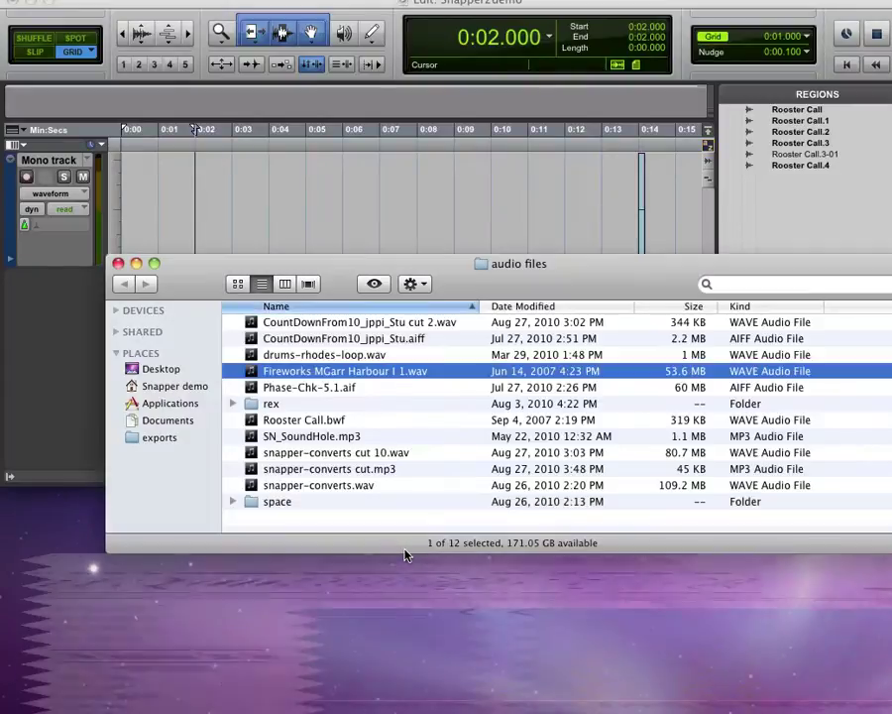
pyautogui.click(515, 583)
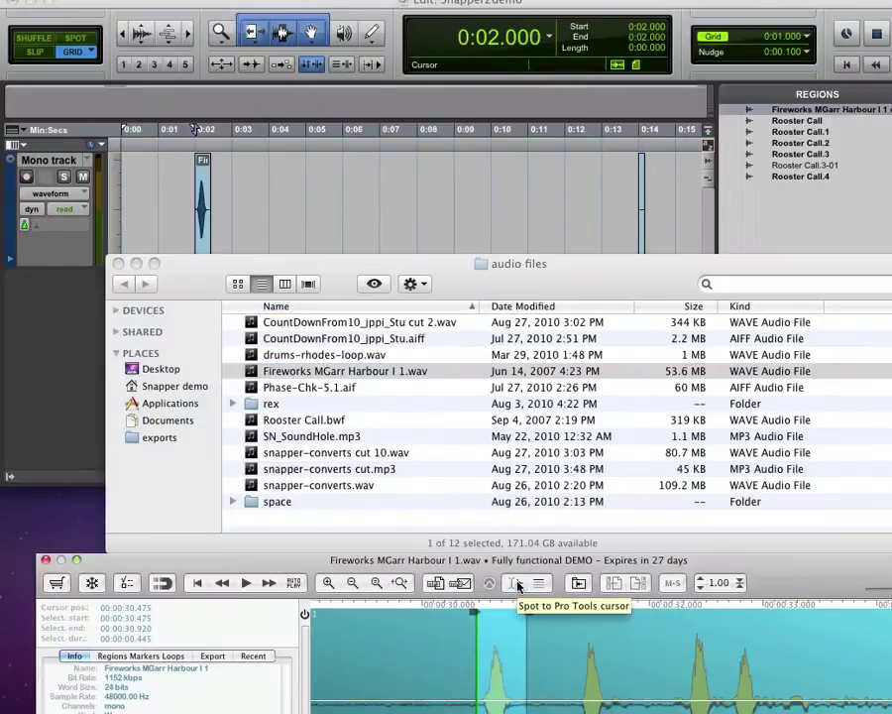
# - Select the double burst of about 0.82 s starting near 0:32.2 and spot it to the Mono track at 3 seconds
pyautogui.hscroll(2, 680, 694)
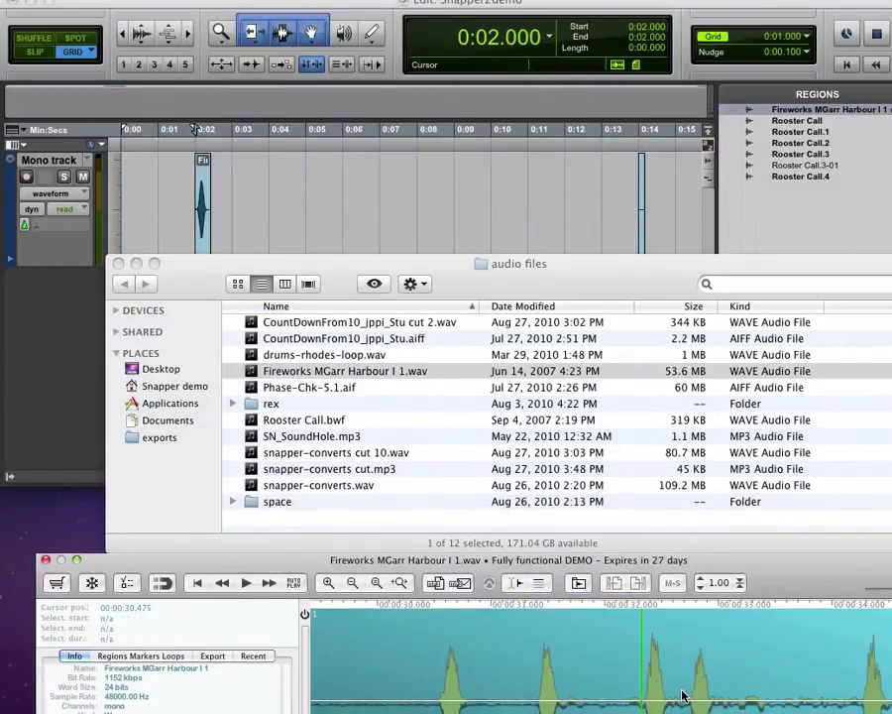
pyautogui.moveTo(634, 696); pyautogui.dragTo(728, 706)
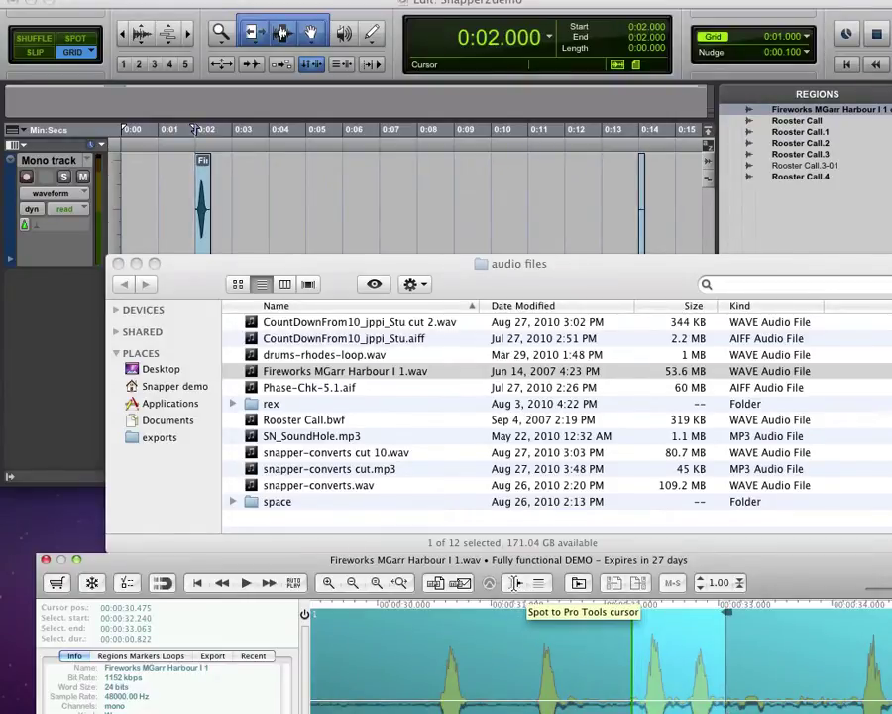
pyautogui.click(515, 584)
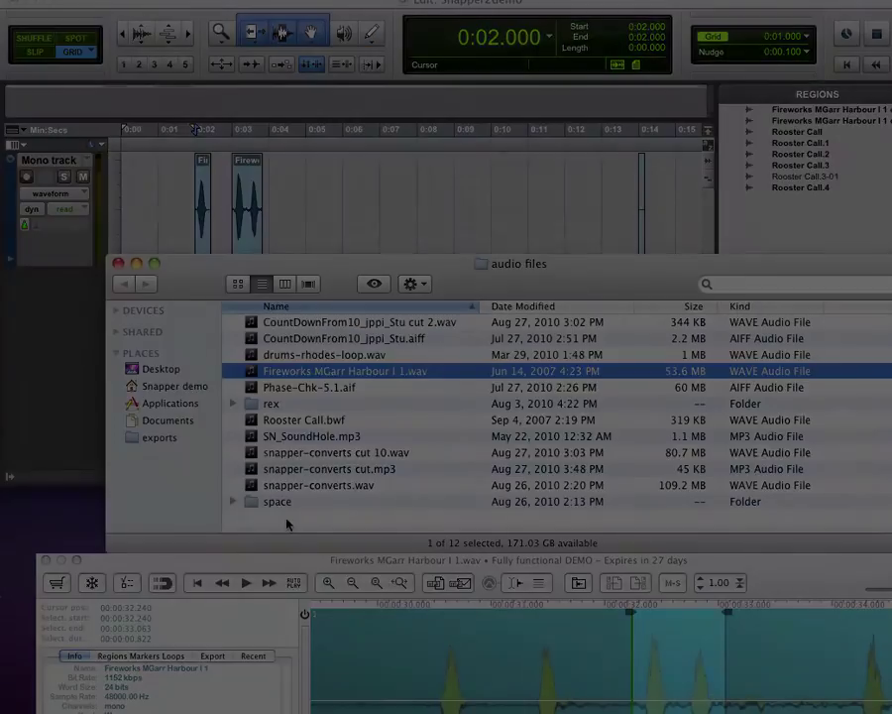
# - Set the Export to Folder location to the audio files folder on the Desktop in the Snapper export preferences
pyautogui.click(365, 594)
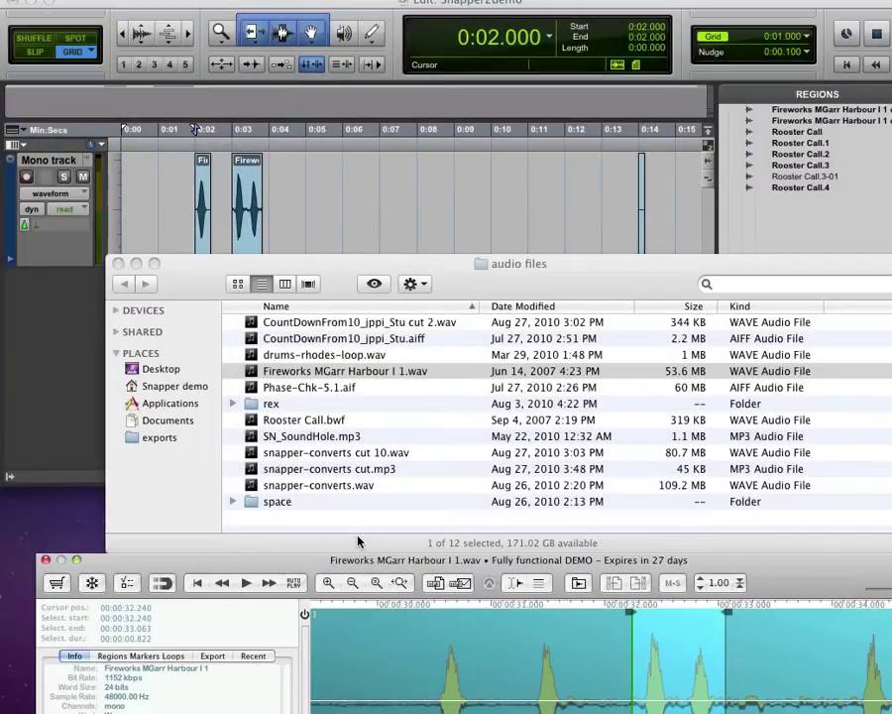
pyautogui.click(126, 583)
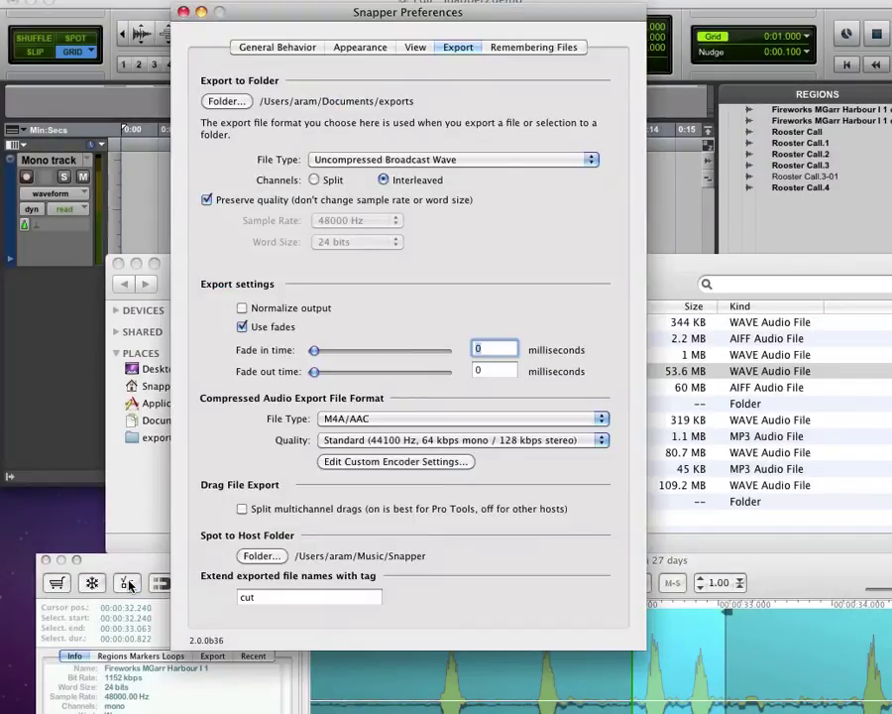
pyautogui.click(220, 101)
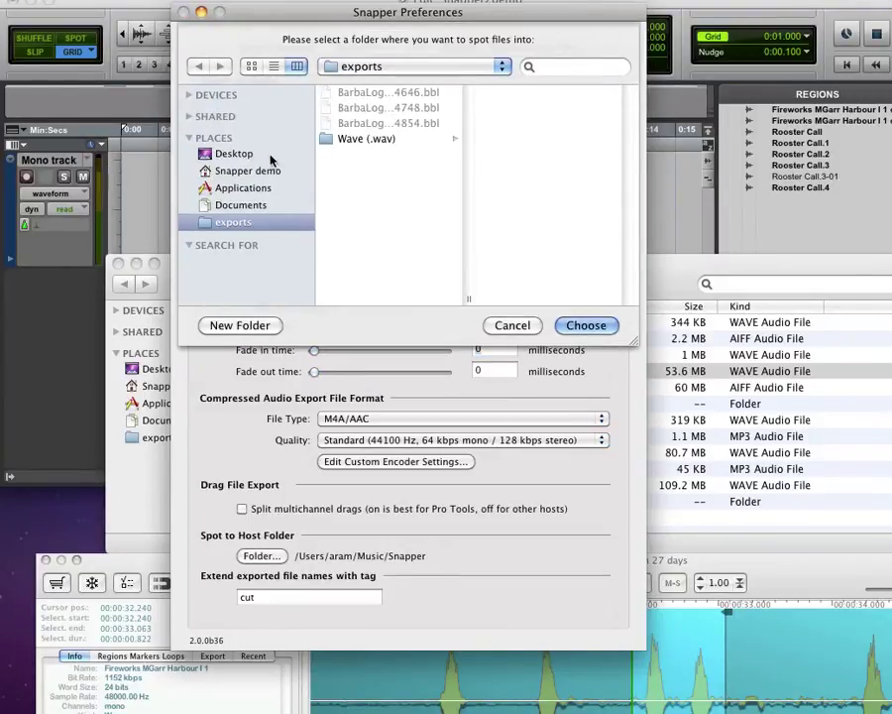
pyautogui.click(232, 156)
pyautogui.click(369, 94)
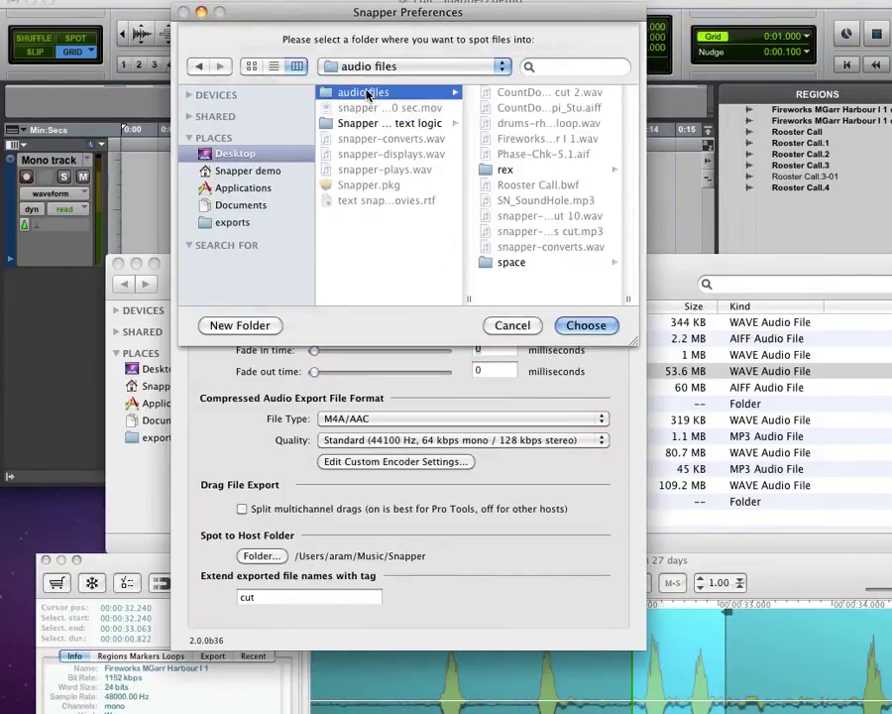
pyautogui.click(589, 325)
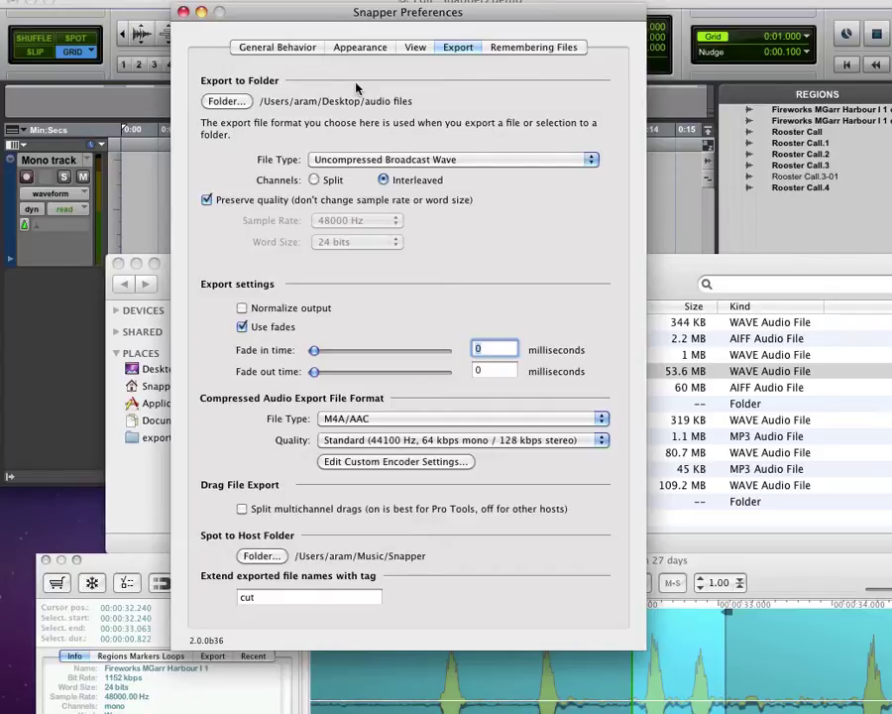
pyautogui.click(183, 12)
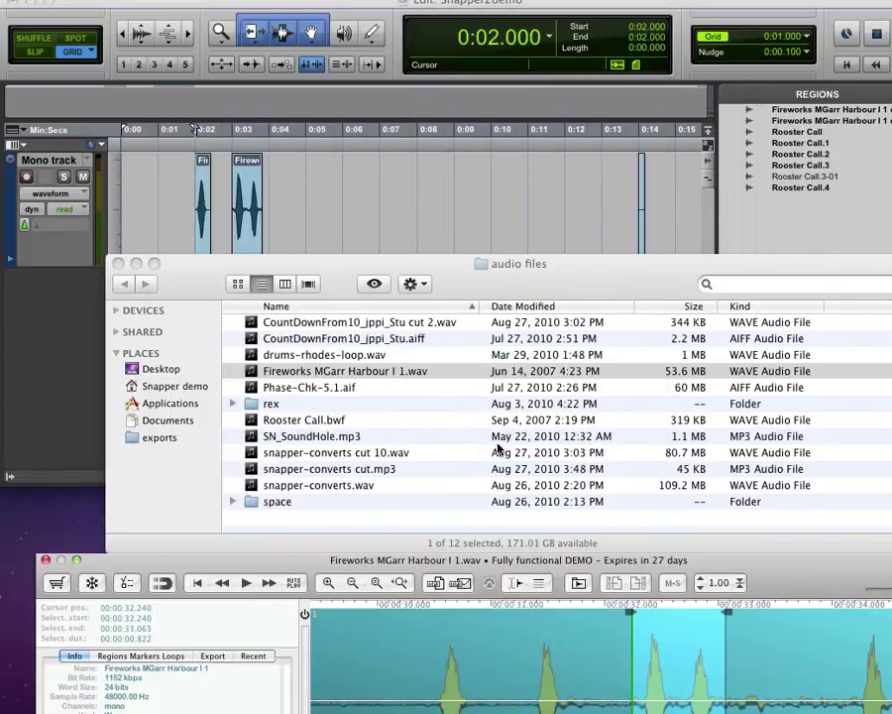
# - Export the two-burst selection of about 1.29 s starting near 0:30.4 to the chosen export folder, and clear the selection
pyautogui.click(328, 582)
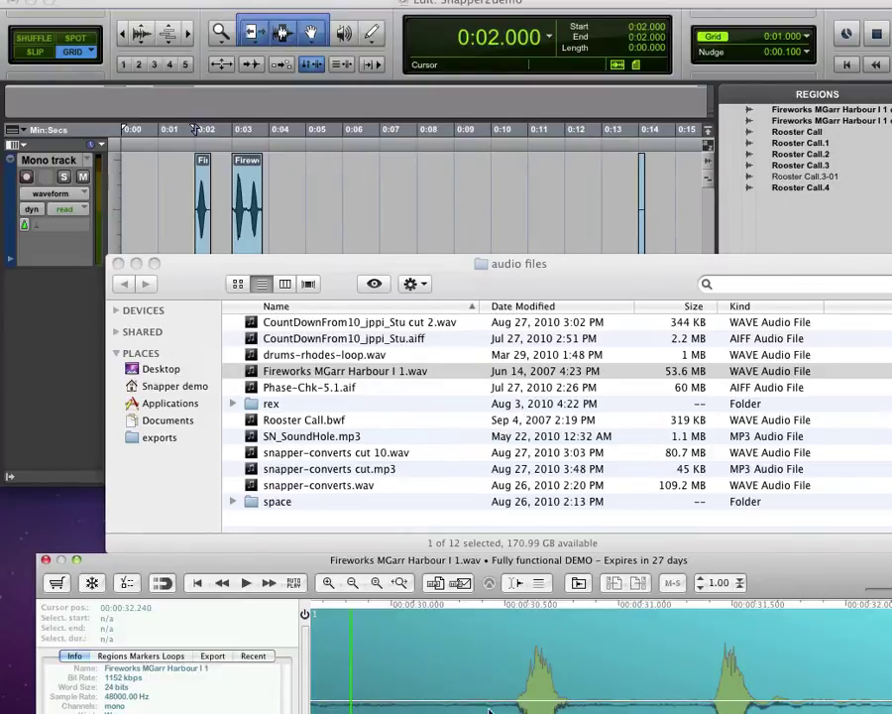
pyautogui.moveTo(488, 710); pyautogui.dragTo(785, 710)
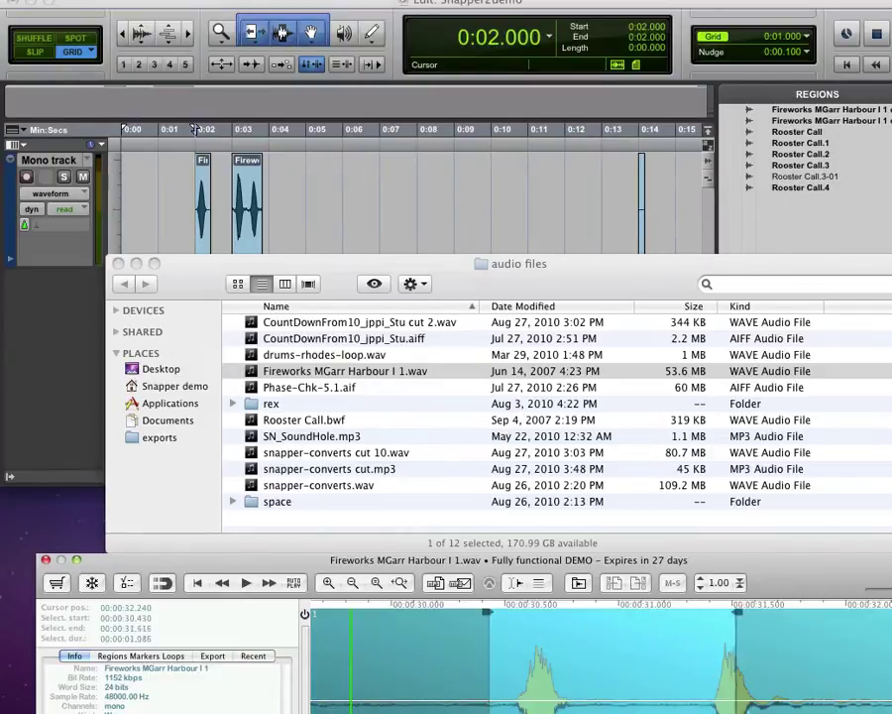
pyautogui.click(581, 586)
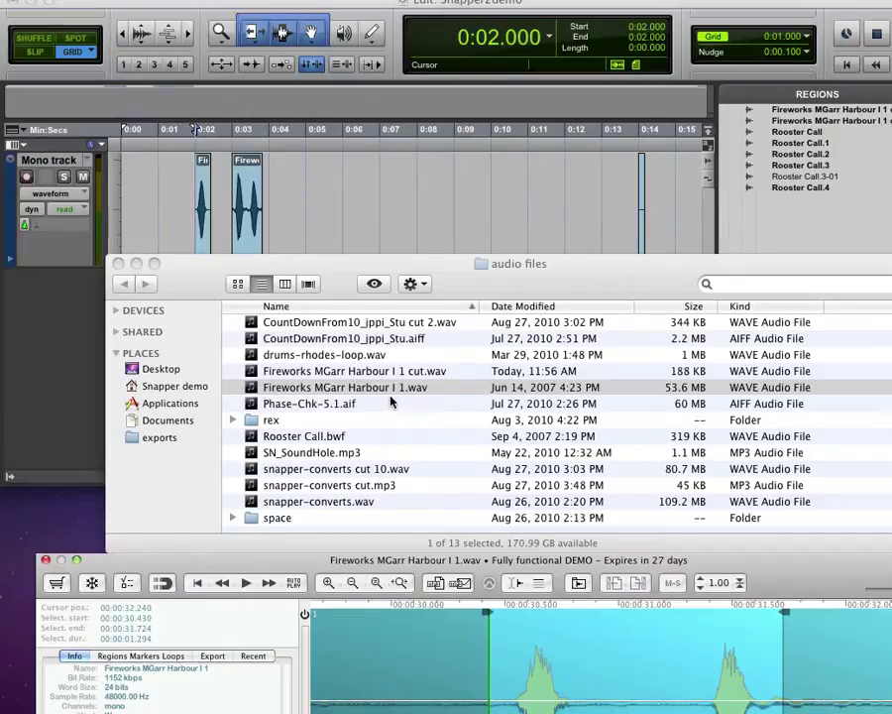
pyautogui.click(456, 682)
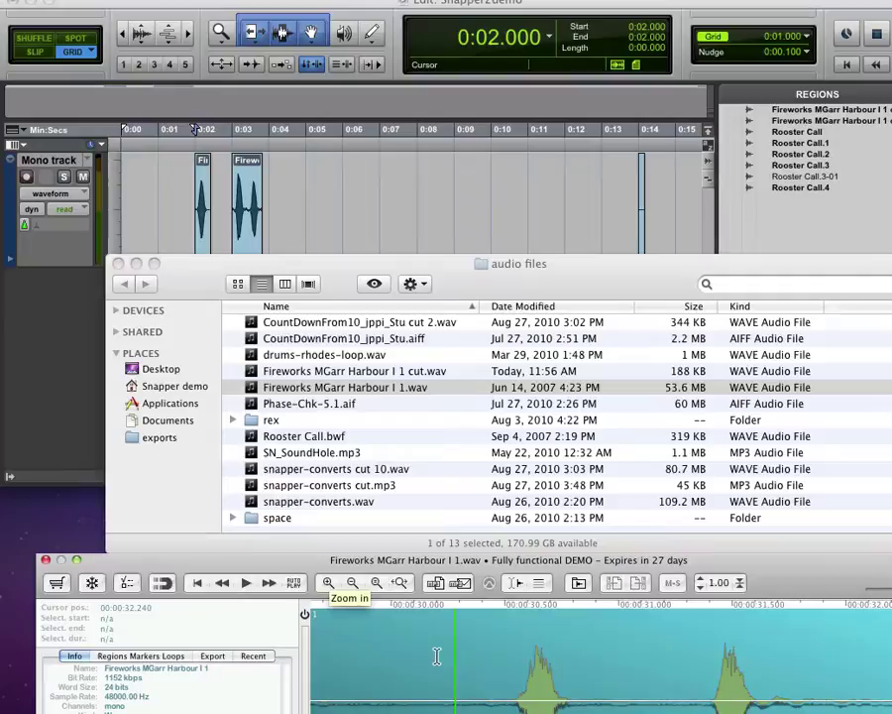
# - Review the export settings in the preferences and beside the waveform, and try the Split multichannel drags option
pyautogui.click(126, 585)
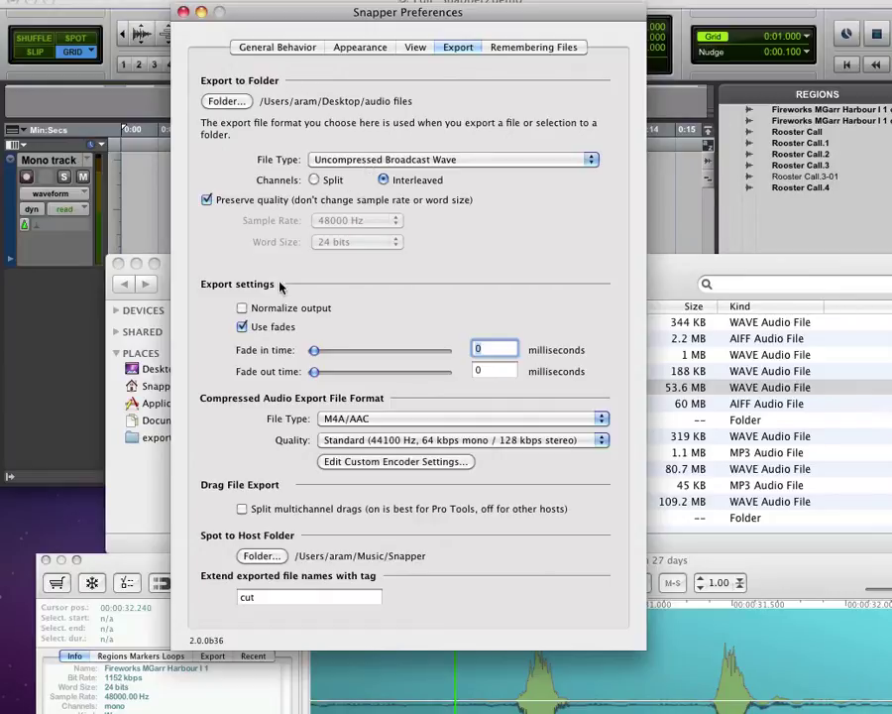
pyautogui.click(141, 572)
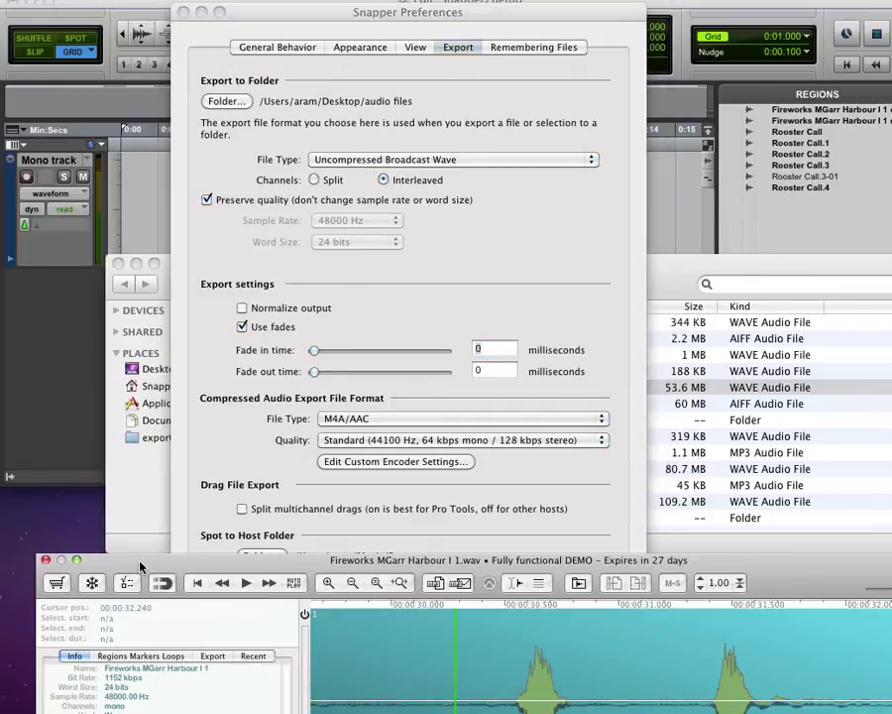
pyautogui.click(214, 656)
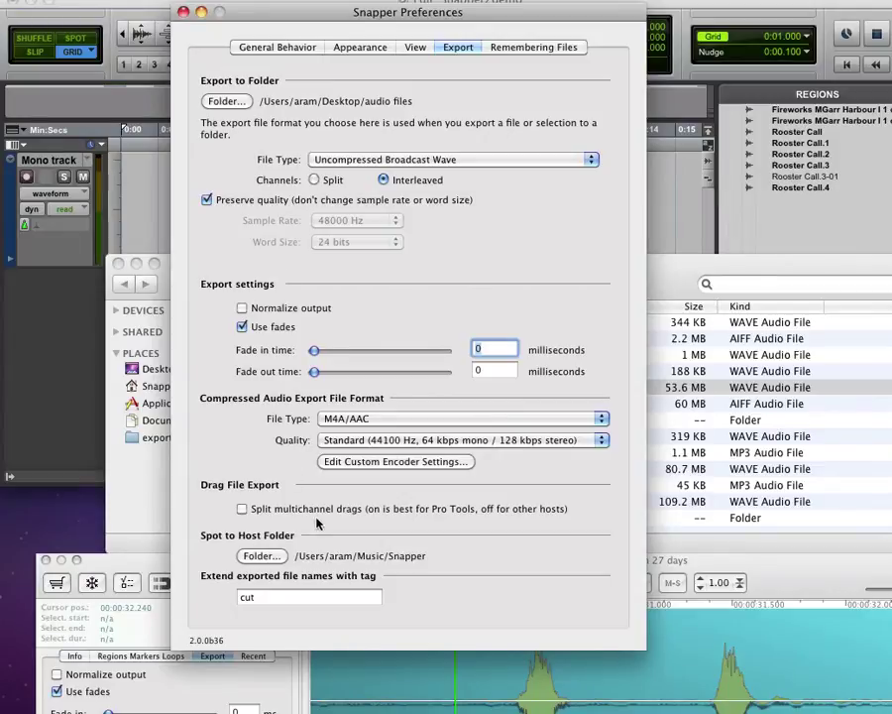
pyautogui.click(266, 509)
pyautogui.click(275, 511)
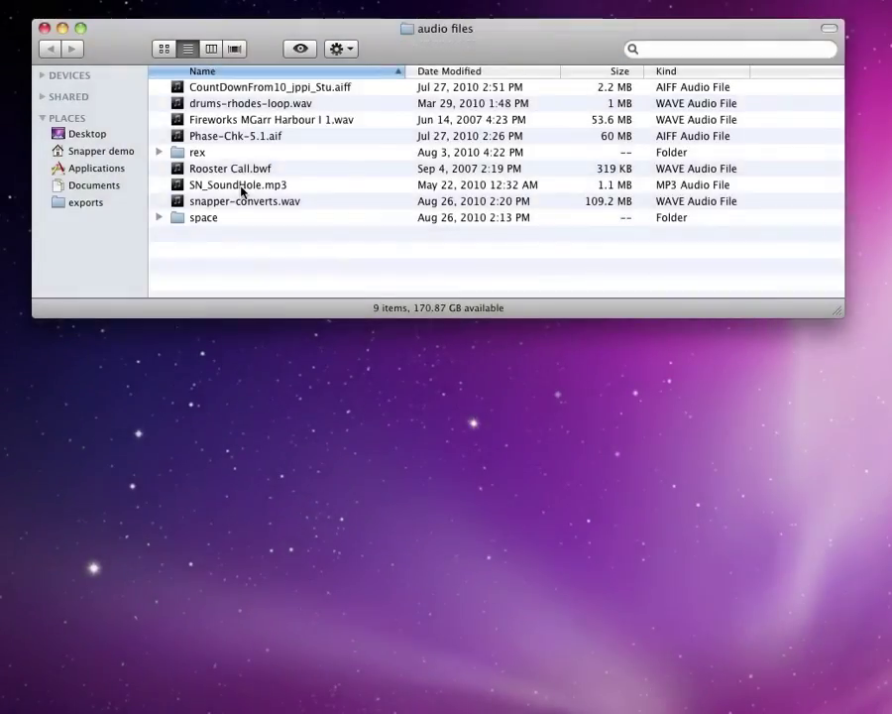
# - Load SN_SoundHole.mp3 from the audio files folder into Snapper and attach the Snapper window to the Finder window
pyautogui.click(244, 189)
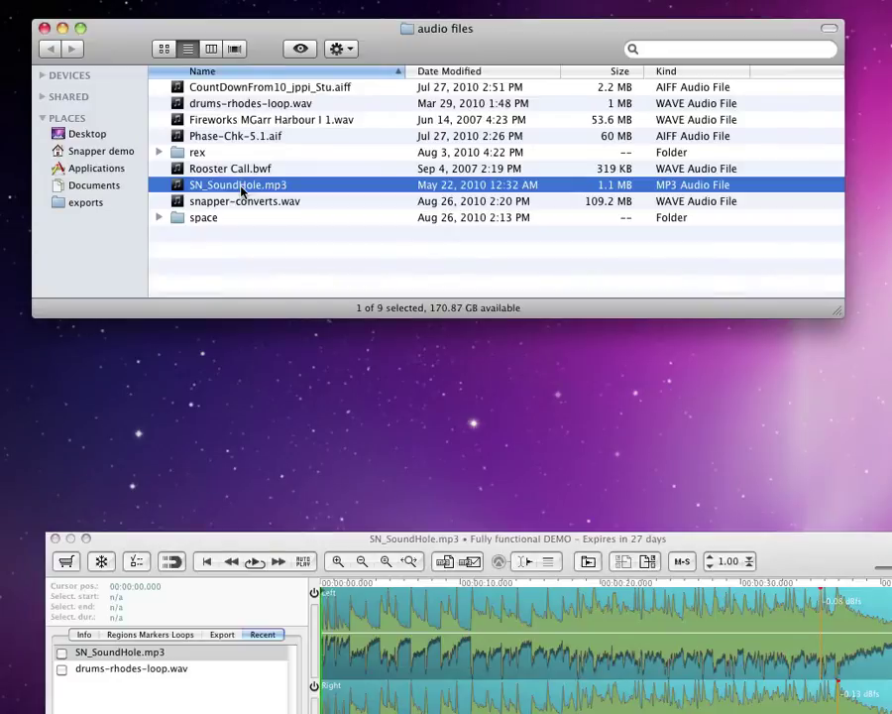
pyautogui.click(170, 561)
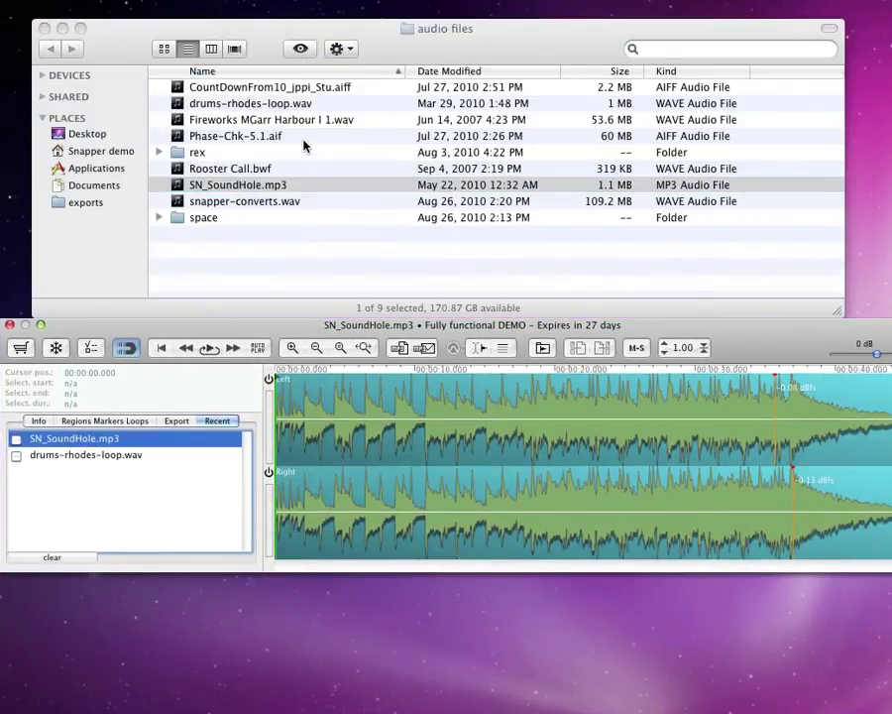
# - Freeze Snapper on SN_SoundHole.mp3 and select other audio files in the Finder folder, ending with Fireworks MGarr Harbour I 1.wav
pyautogui.click(59, 349)
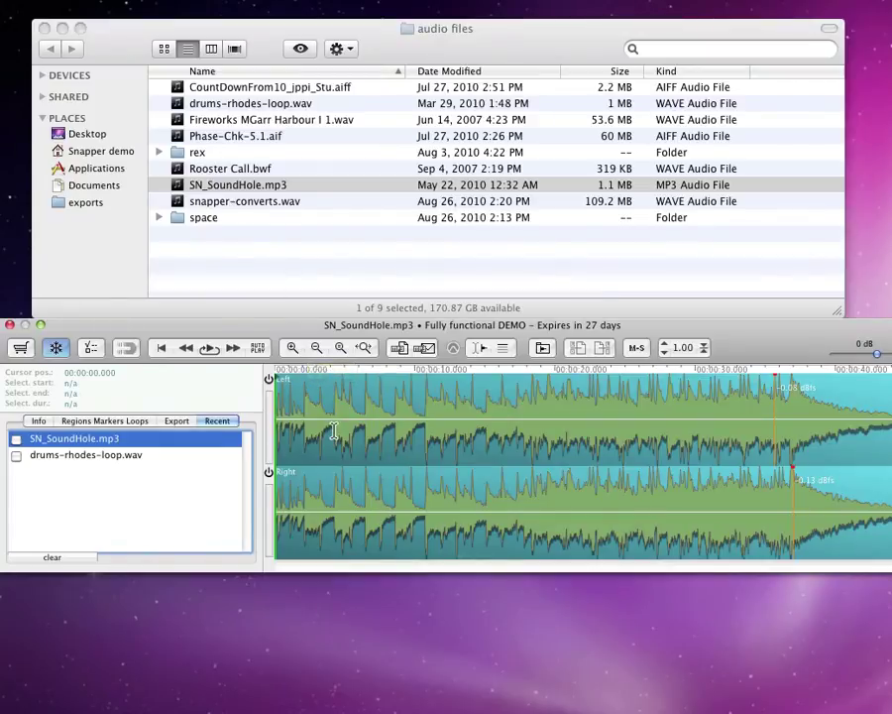
pyautogui.click(252, 208)
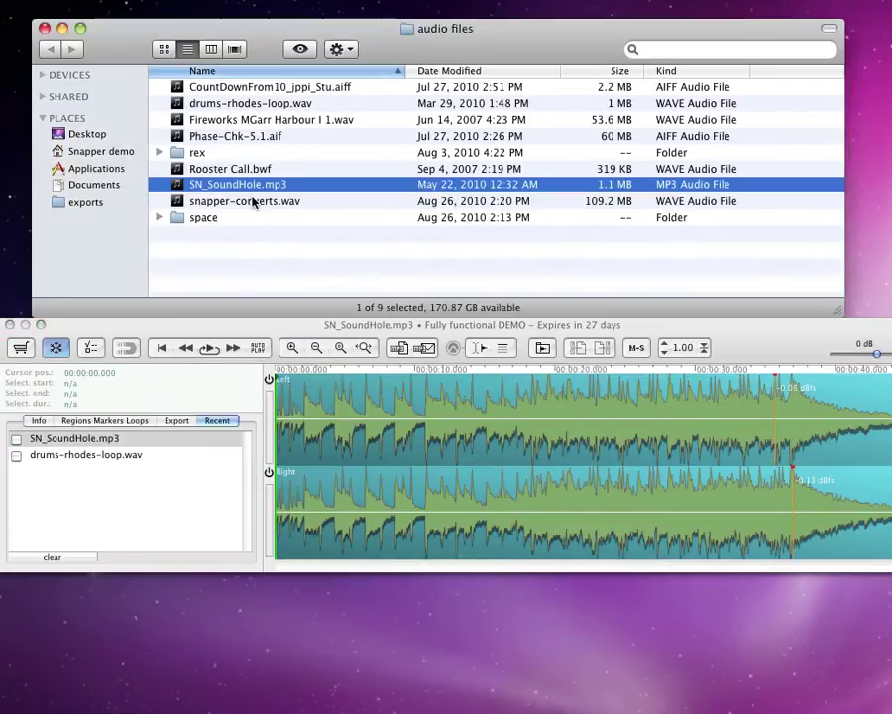
pyautogui.click(250, 203)
pyautogui.click(236, 170)
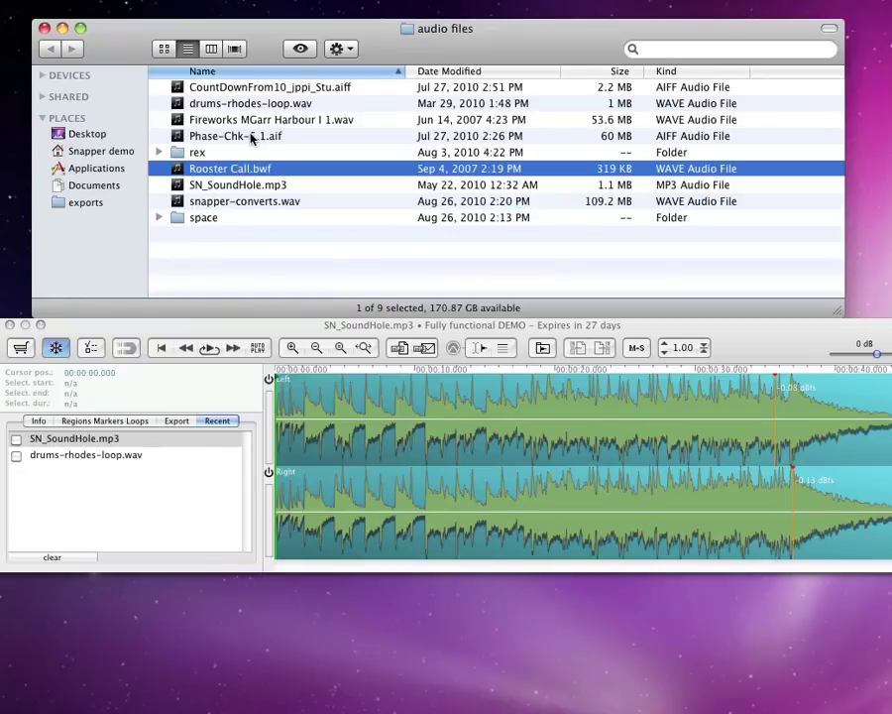
pyautogui.click(226, 135)
pyautogui.click(254, 120)
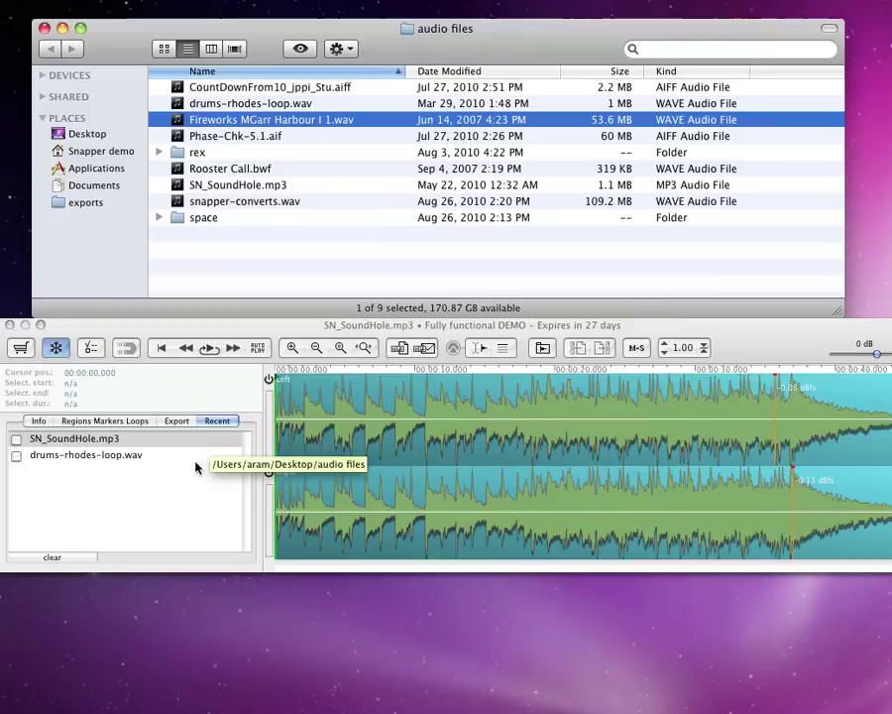
# - Select drums-rhodes-loop.wav among the recent files and unfreeze the Snapper window
pyautogui.click(107, 457)
pyautogui.click(100, 458)
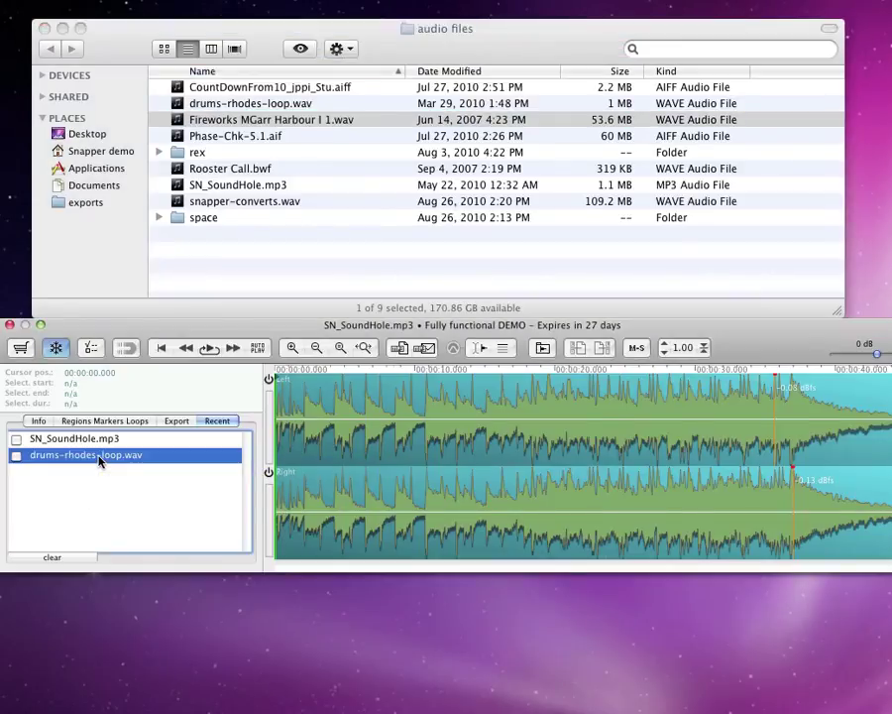
pyautogui.click(103, 459)
pyautogui.click(56, 347)
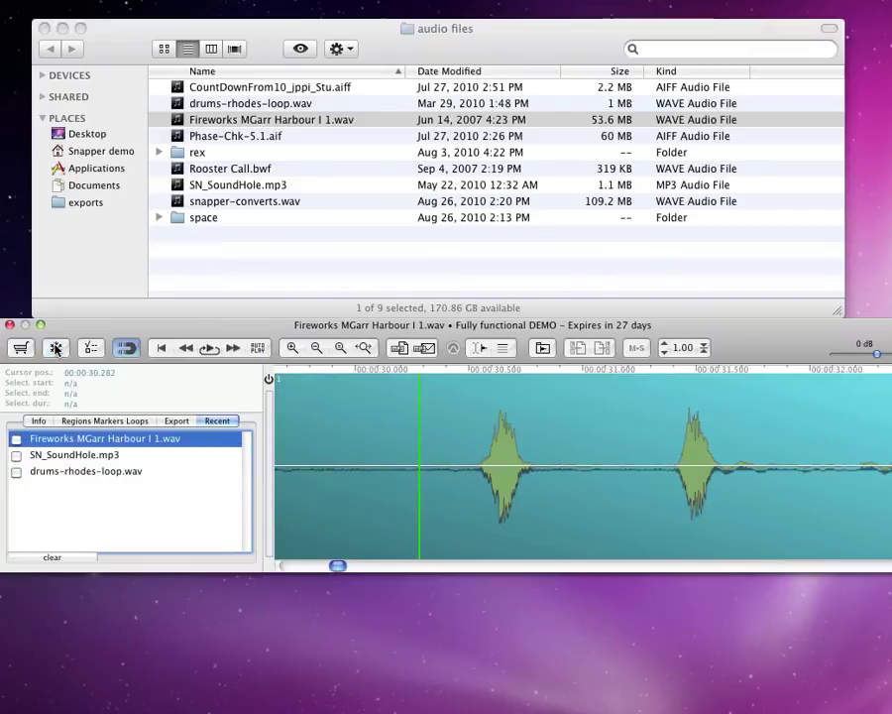
# - Load drums-rhodes-loop.wav from the audio files folder and make a split stereo (.L/.R) file pair from it in the same folder
pyautogui.click(254, 119)
pyautogui.click(270, 105)
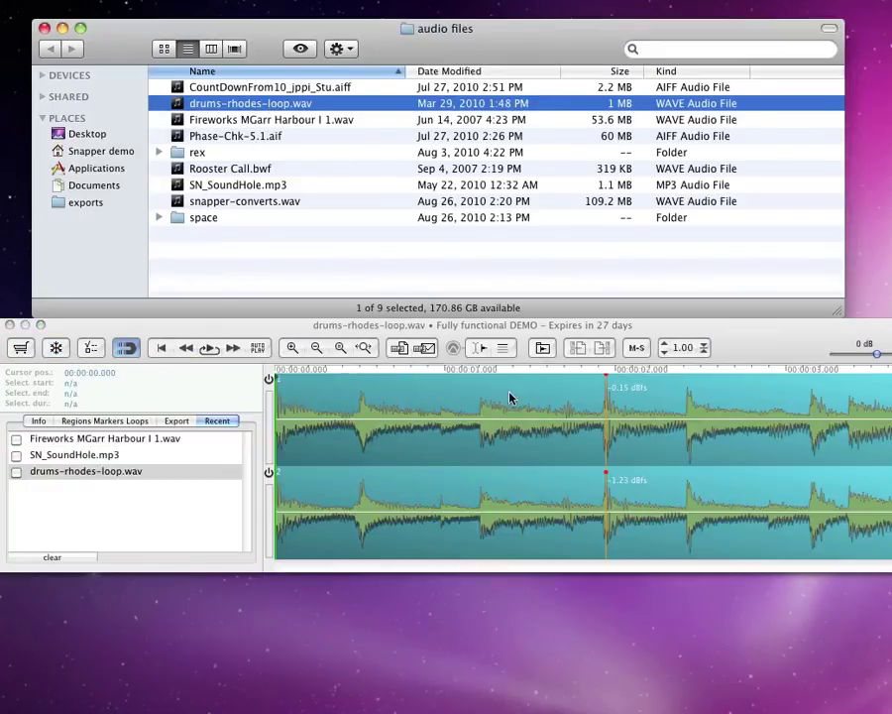
pyautogui.click(531, 454)
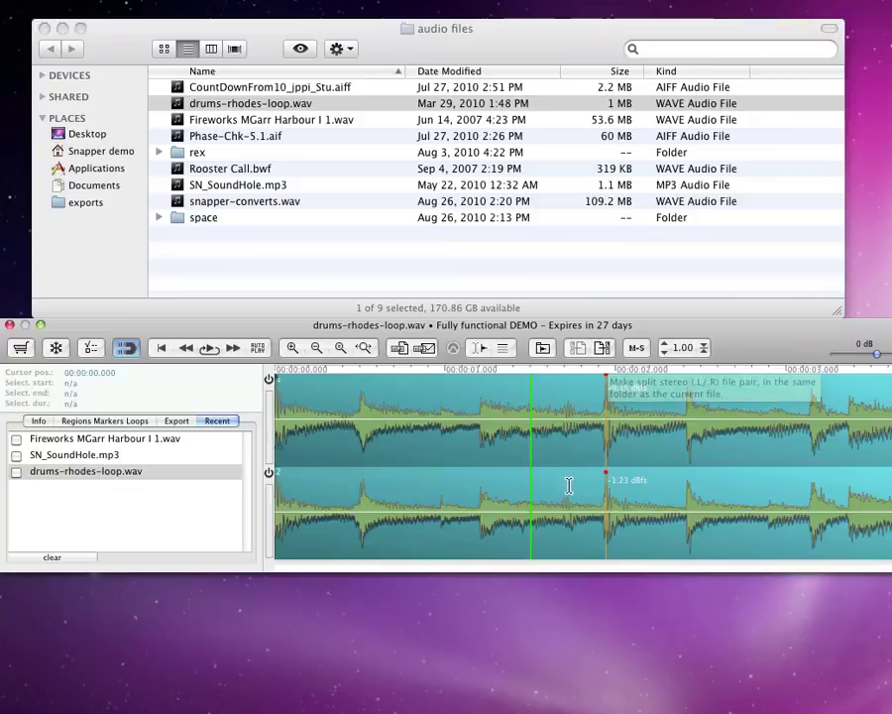
pyautogui.click(602, 348)
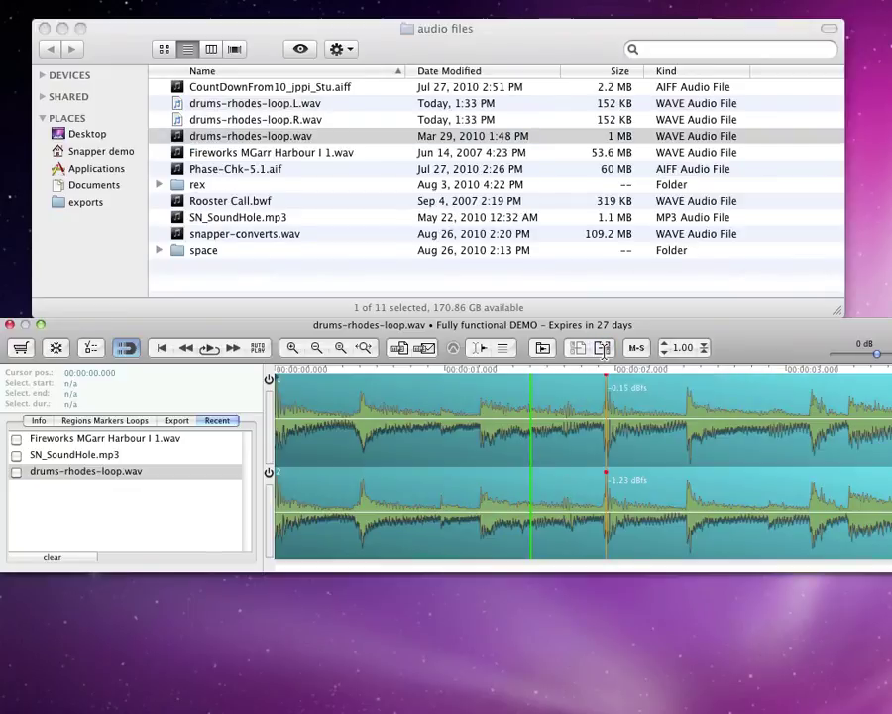